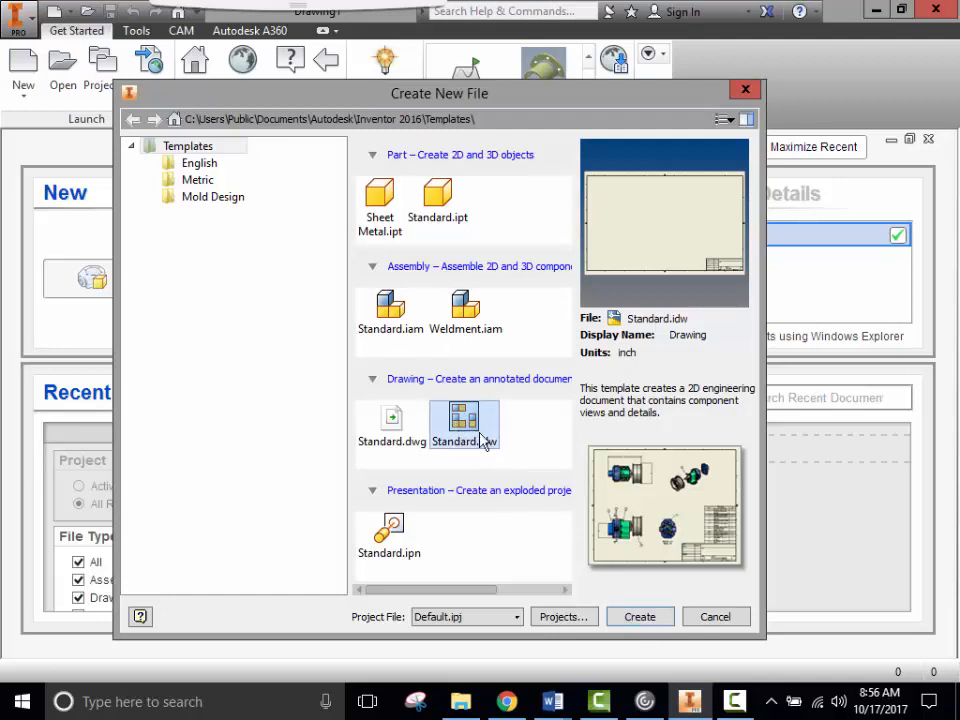
# - Create a new drawing, Drawing2, from the Standard.idw template
pyautogui.click(650, 617)
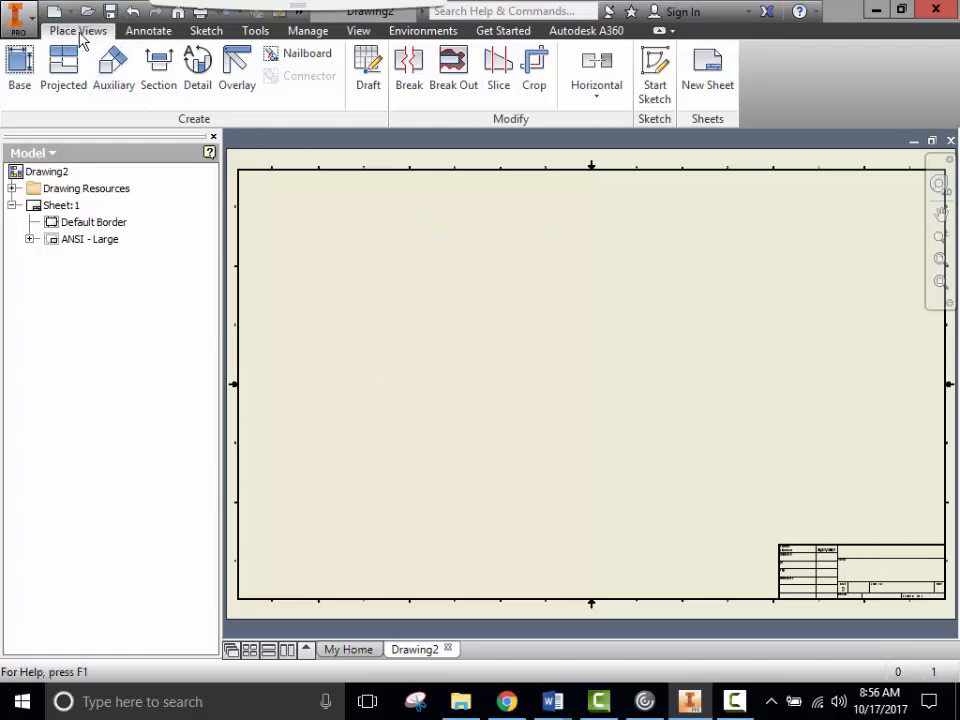
# - Start a base view using Performance Test 4th Hour 4th Quarter.ipt from the network drive
pyautogui.click(22, 70)
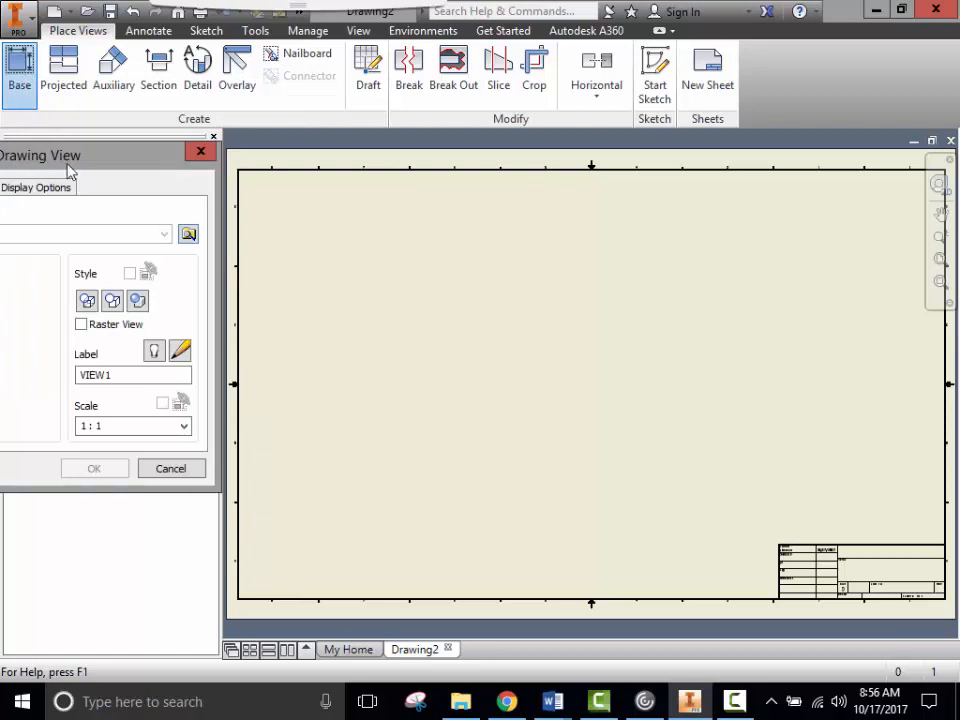
pyautogui.moveTo(100, 163); pyautogui.dragTo(368, 151)
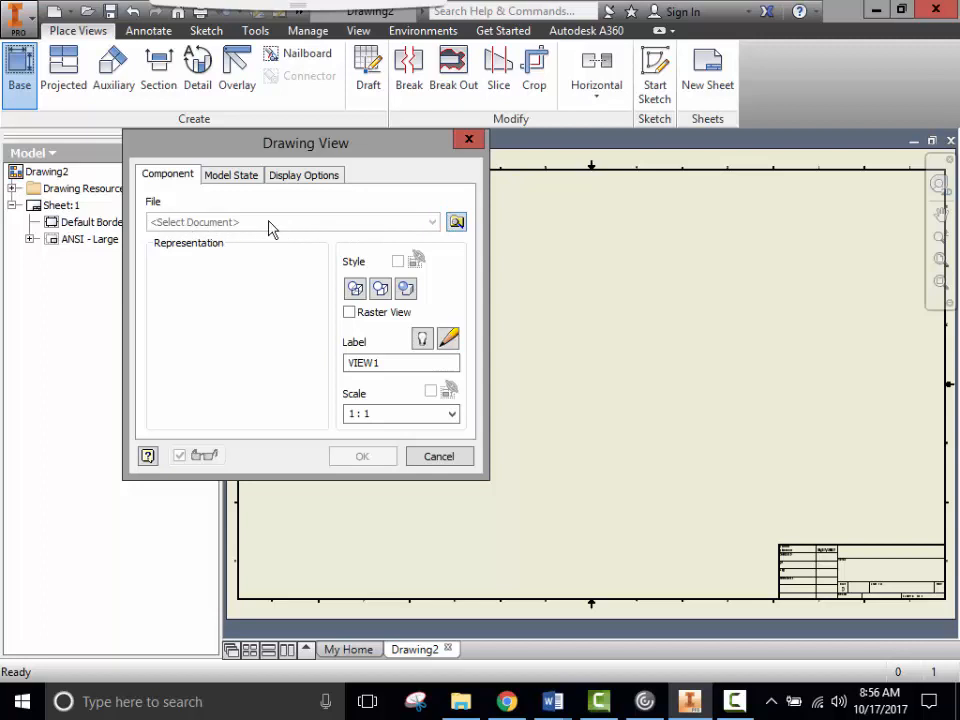
pyautogui.click(456, 222)
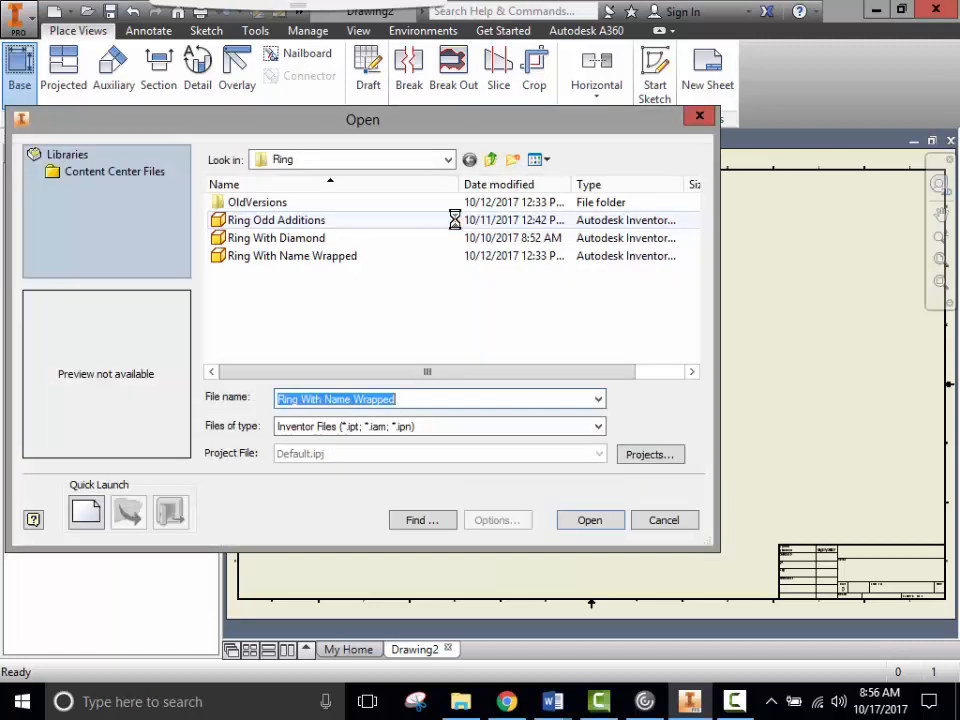
pyautogui.click(448, 161)
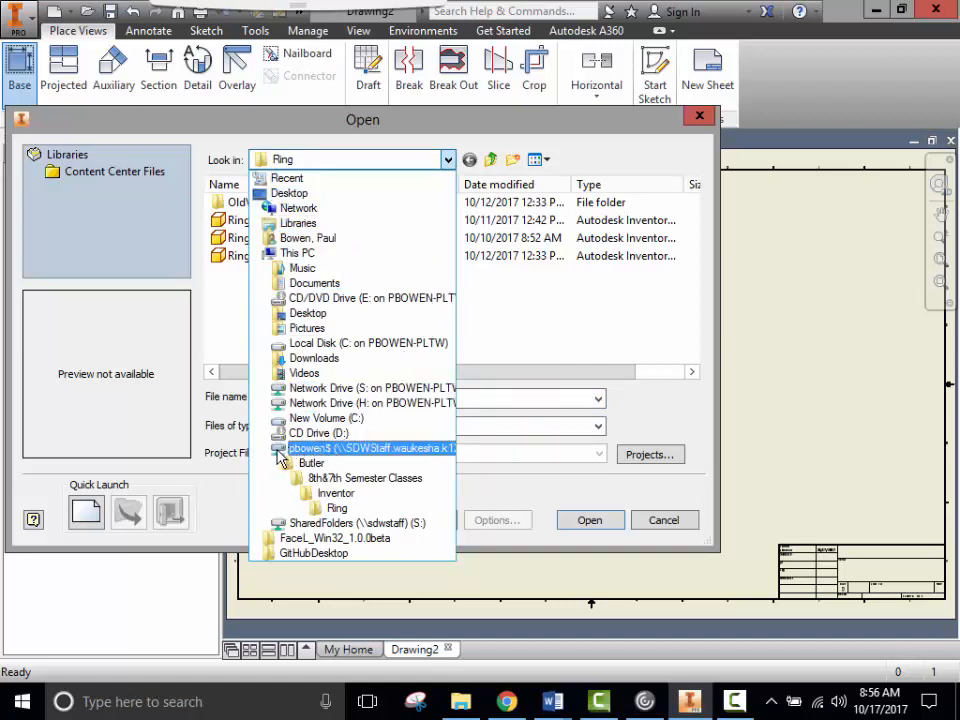
pyautogui.click(329, 450)
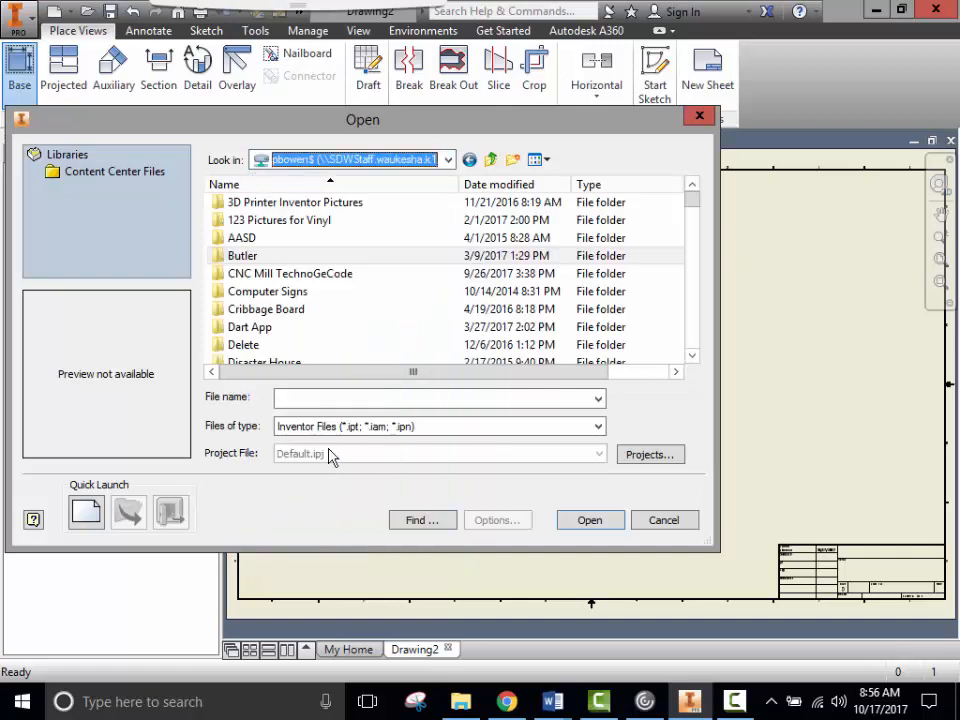
pyautogui.moveTo(692, 205); pyautogui.dragTo(700, 313)
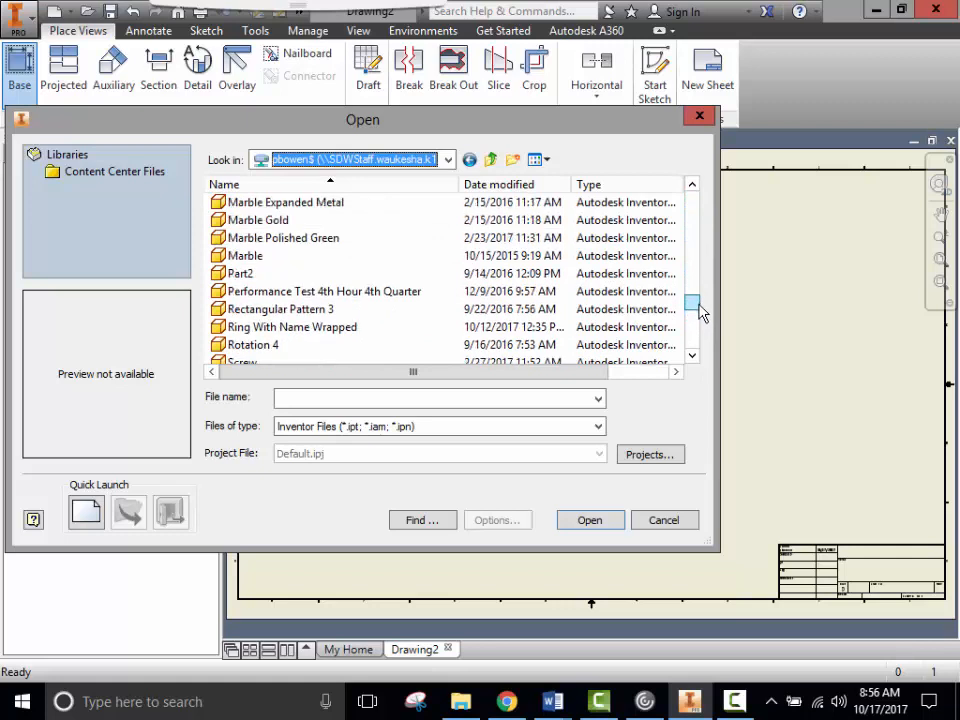
pyautogui.click(371, 291)
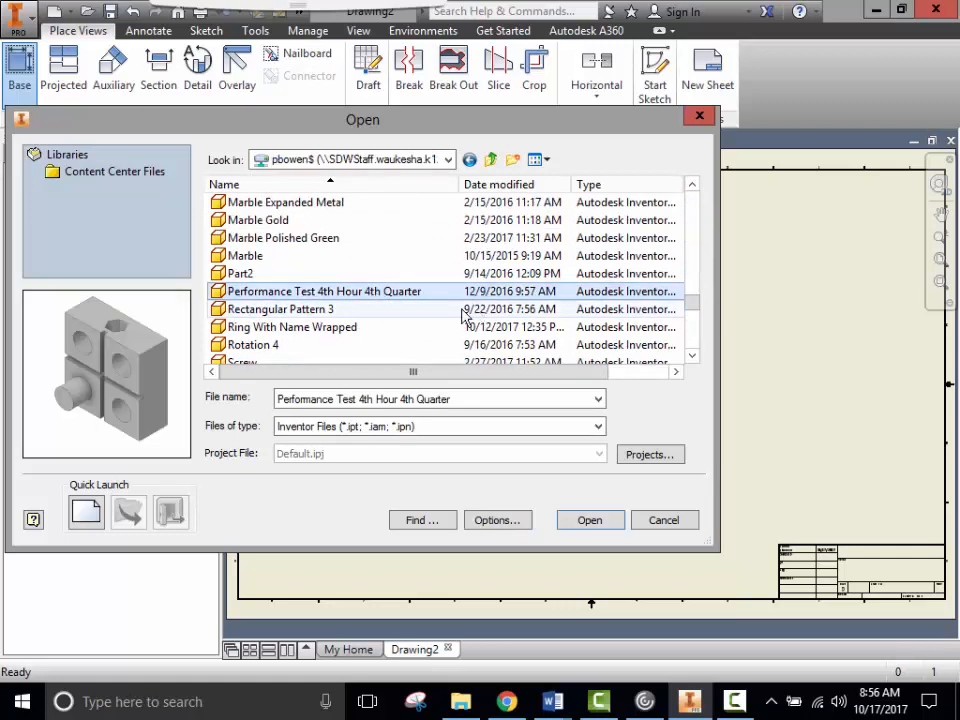
pyautogui.click(603, 527)
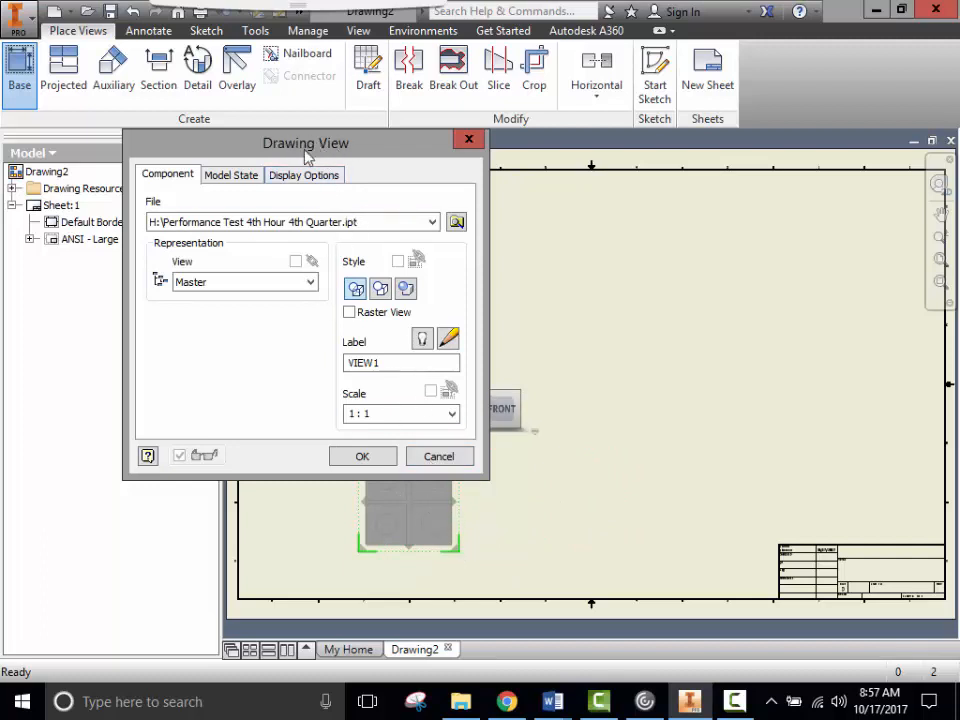
# - Set the base view scale to 2 : 1 so the front view previews twice as large
pyautogui.moveTo(322, 152); pyautogui.dragTo(57, 161)
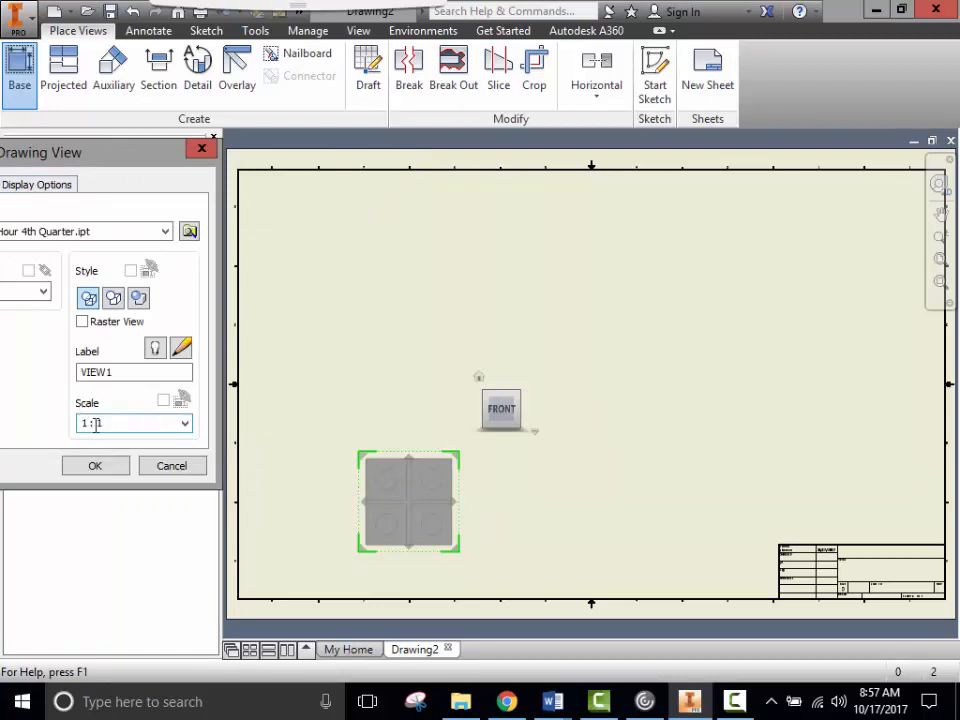
pyautogui.click(185, 424)
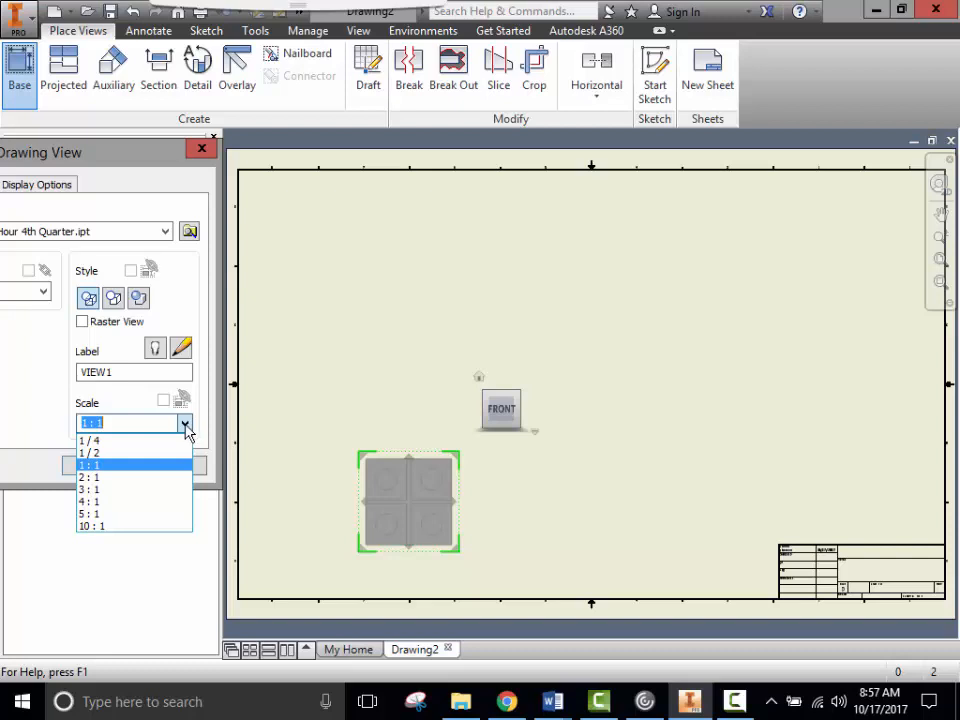
pyautogui.click(185, 424)
pyautogui.click(185, 424)
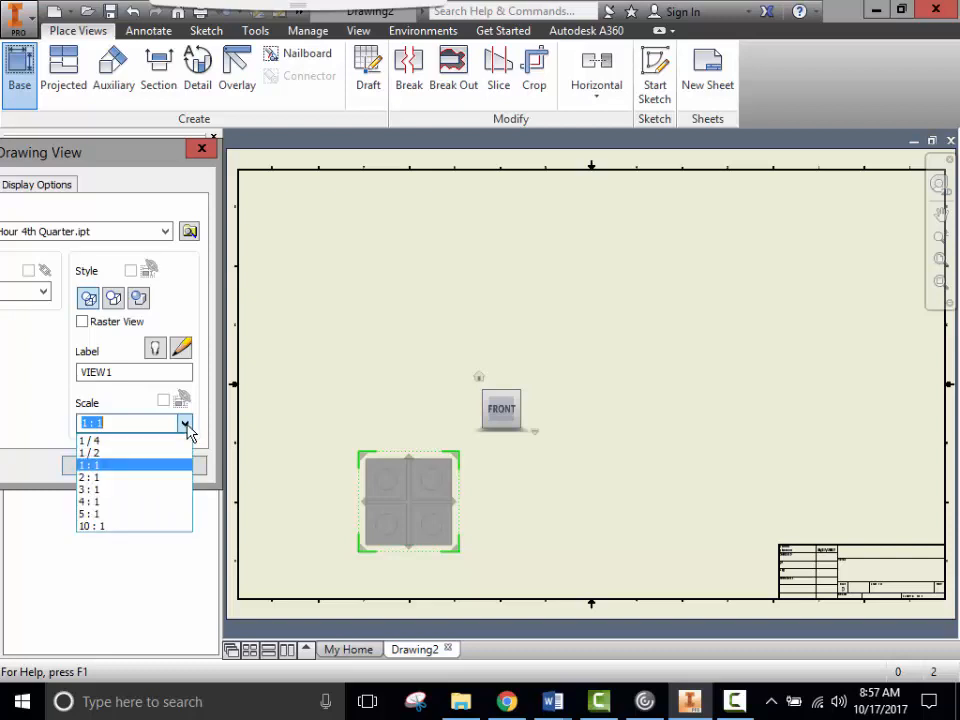
pyautogui.click(91, 480)
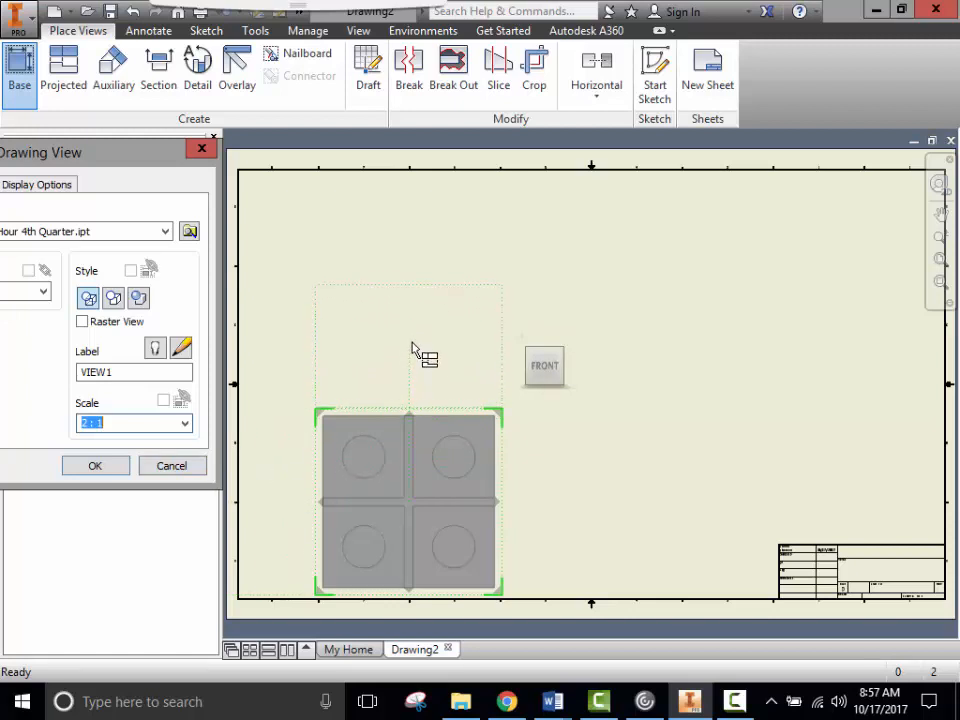
# - Project a top view, a right side view and a top-right isometric view from the base view
pyautogui.click(408, 267)
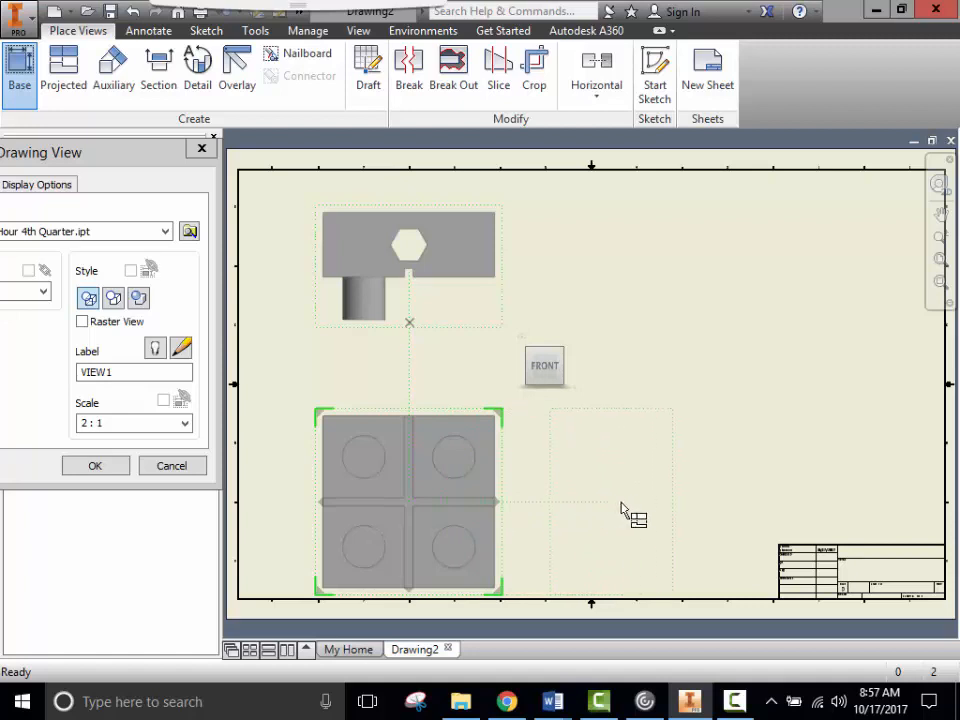
pyautogui.click(693, 510)
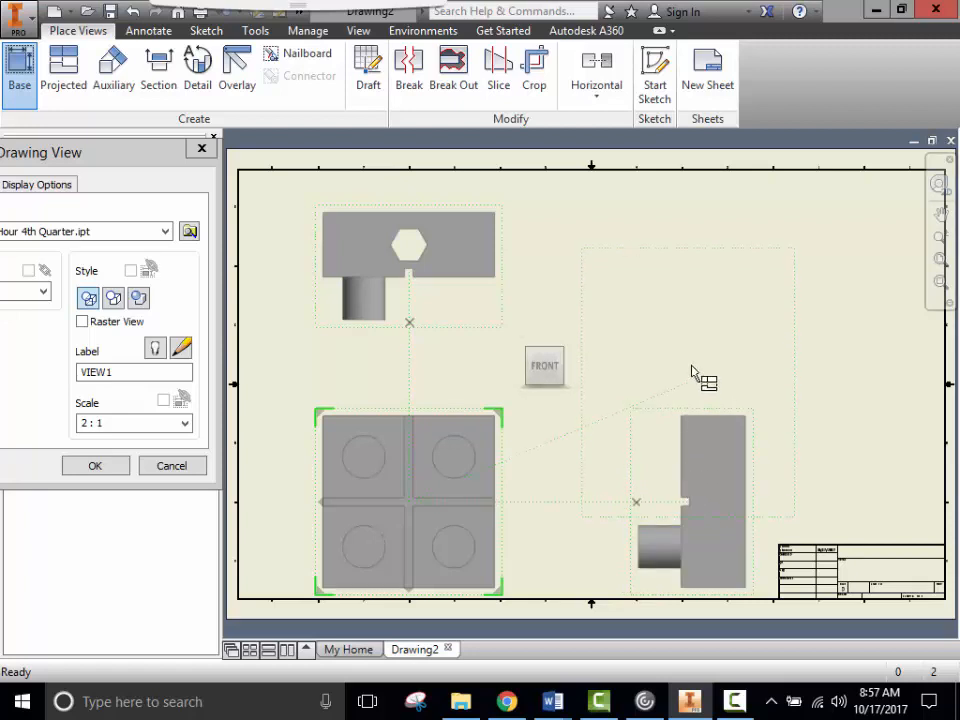
pyautogui.click(800, 265)
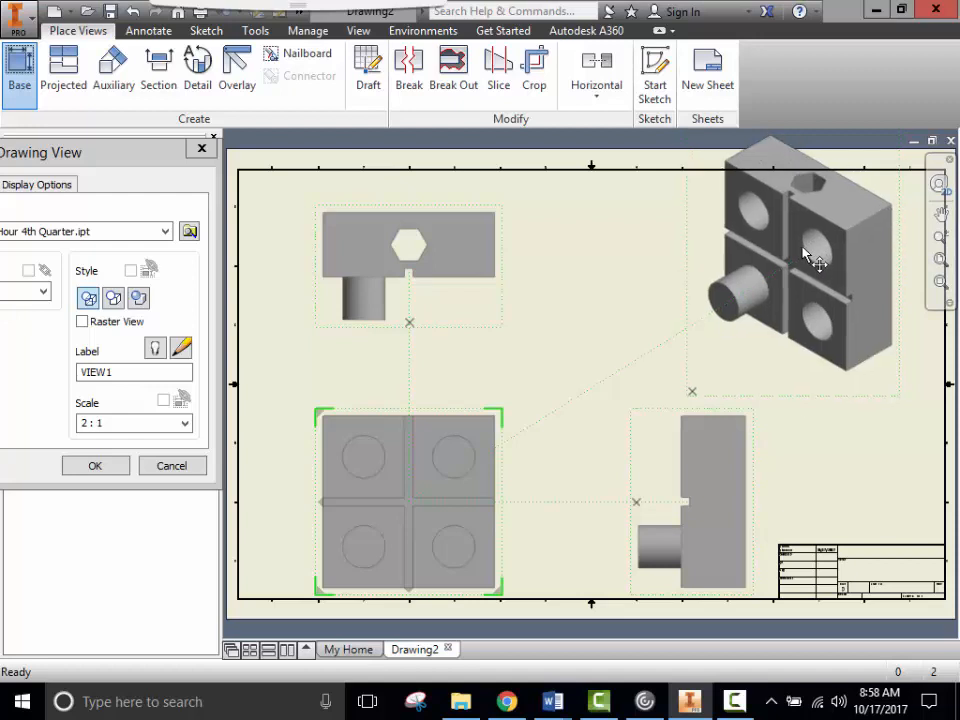
pyautogui.moveTo(808, 253); pyautogui.dragTo(769, 289)
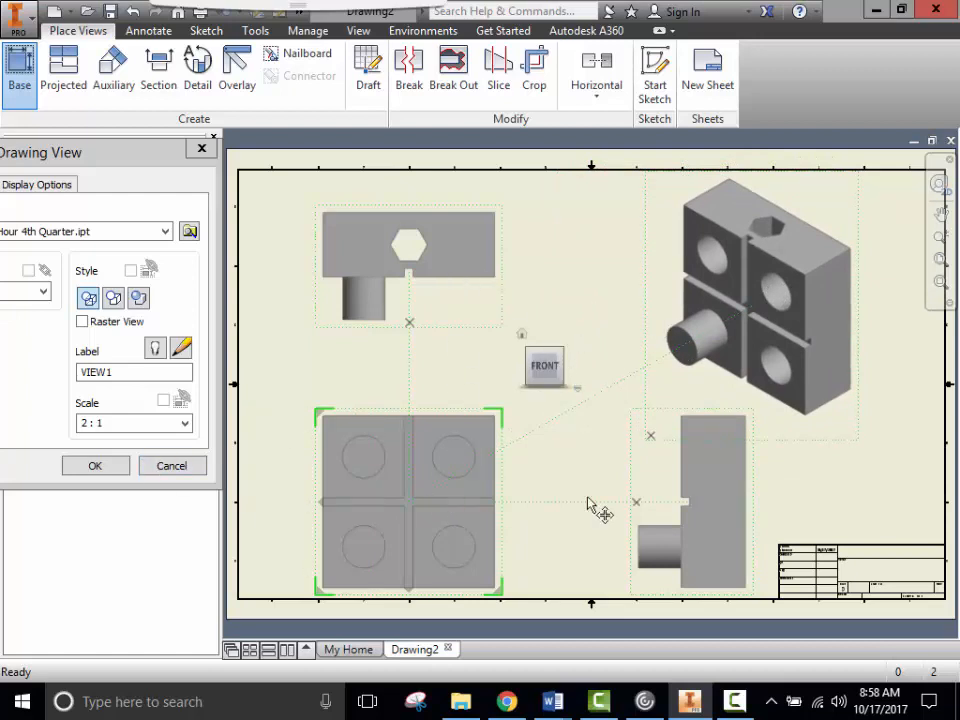
pyautogui.click(96, 466)
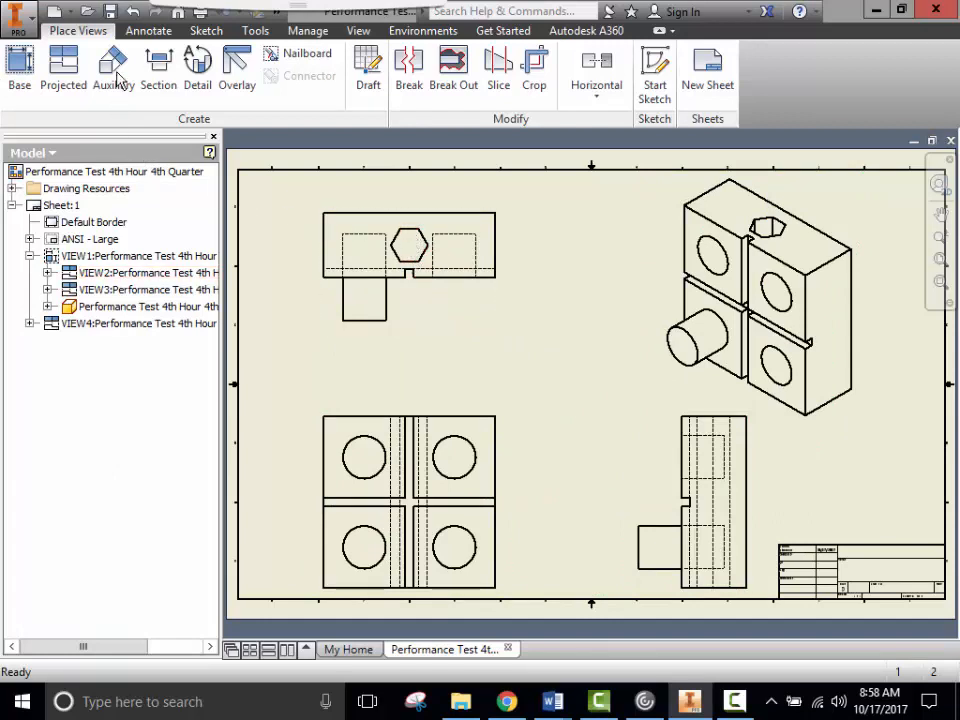
# - Add a .75 dimension between the hexagonal hole's top and bottom edges in the upper view
pyautogui.click(146, 38)
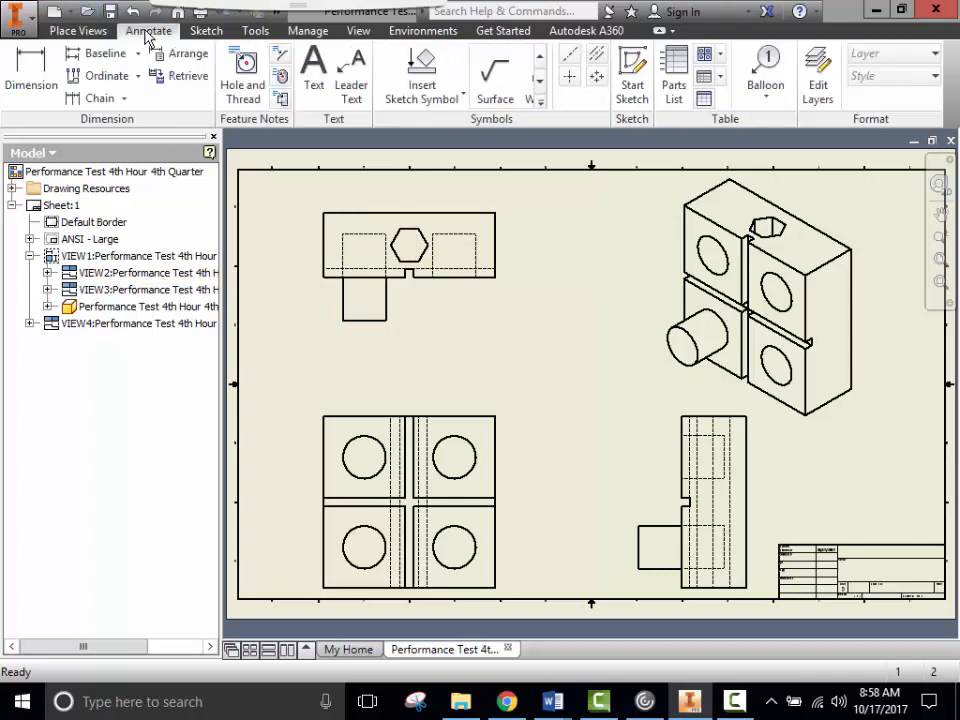
pyautogui.click(31, 72)
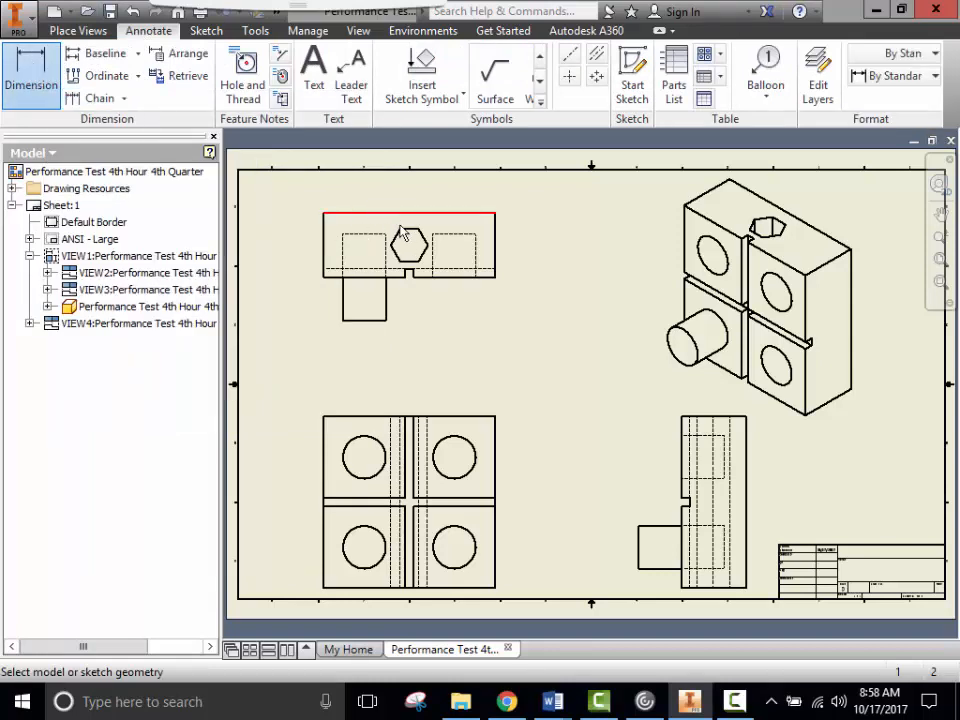
pyautogui.scroll(5, 417, 238)
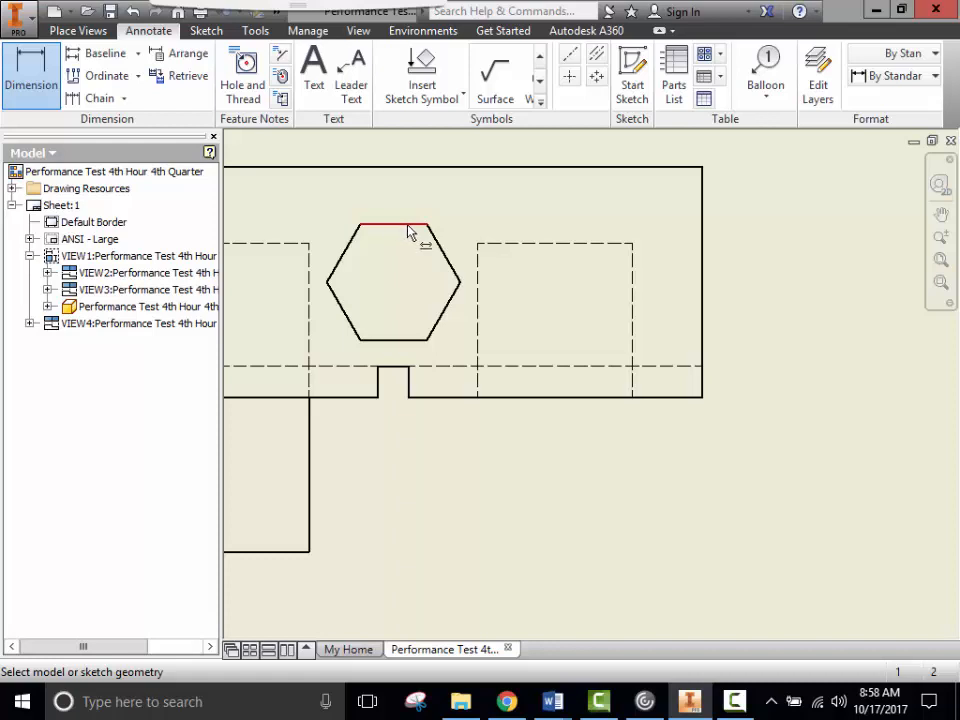
pyautogui.click(406, 226)
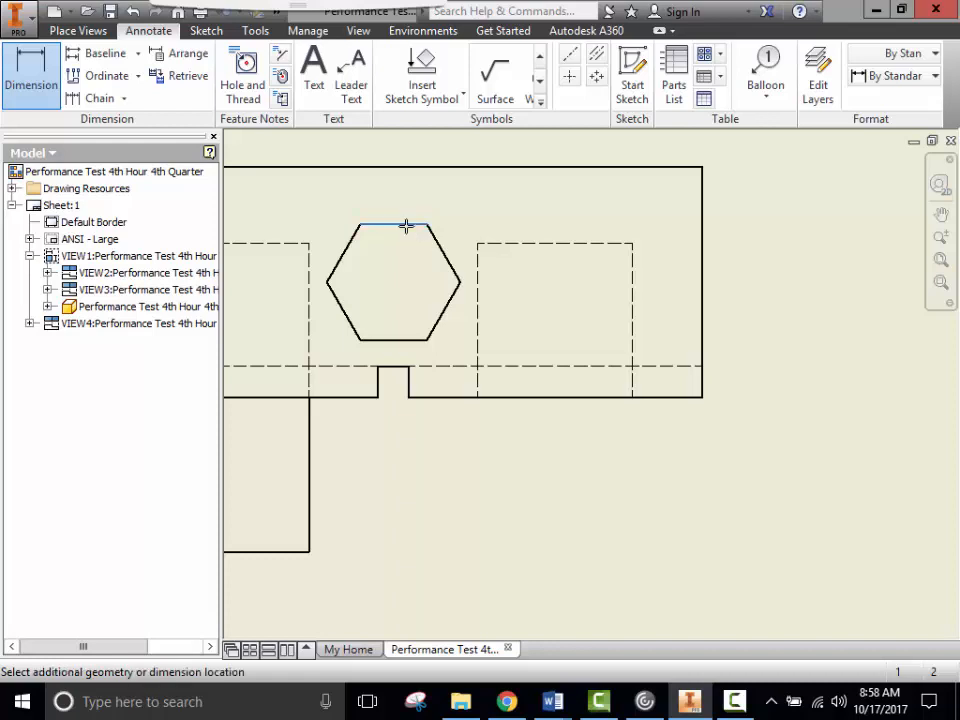
pyautogui.click(410, 340)
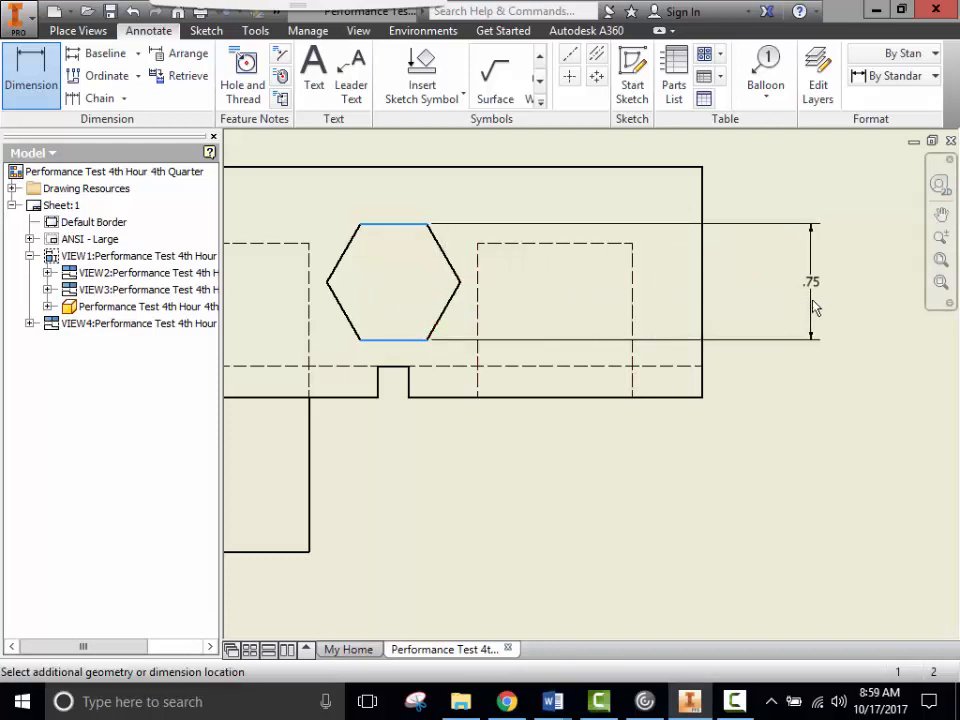
pyautogui.click(814, 309)
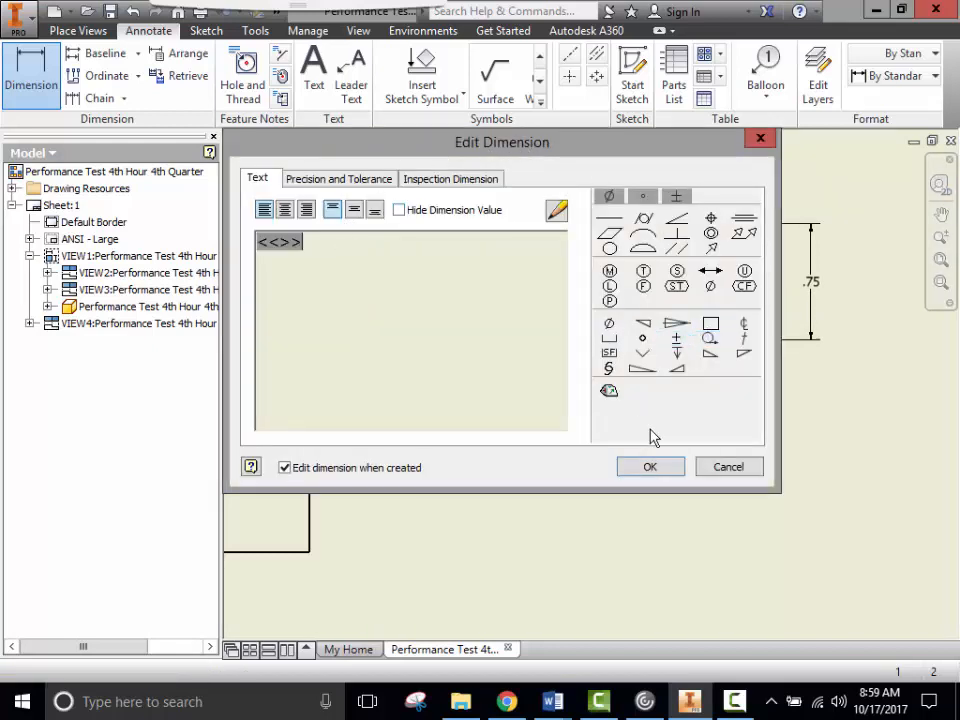
pyautogui.click(650, 467)
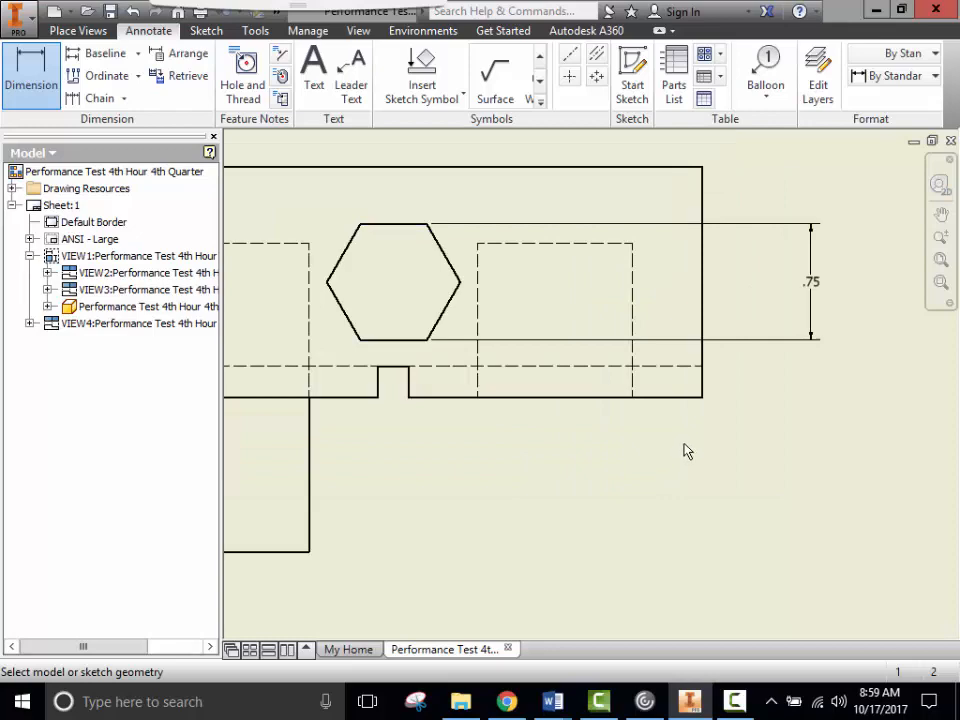
pyautogui.scroll(-2, 800, 512)
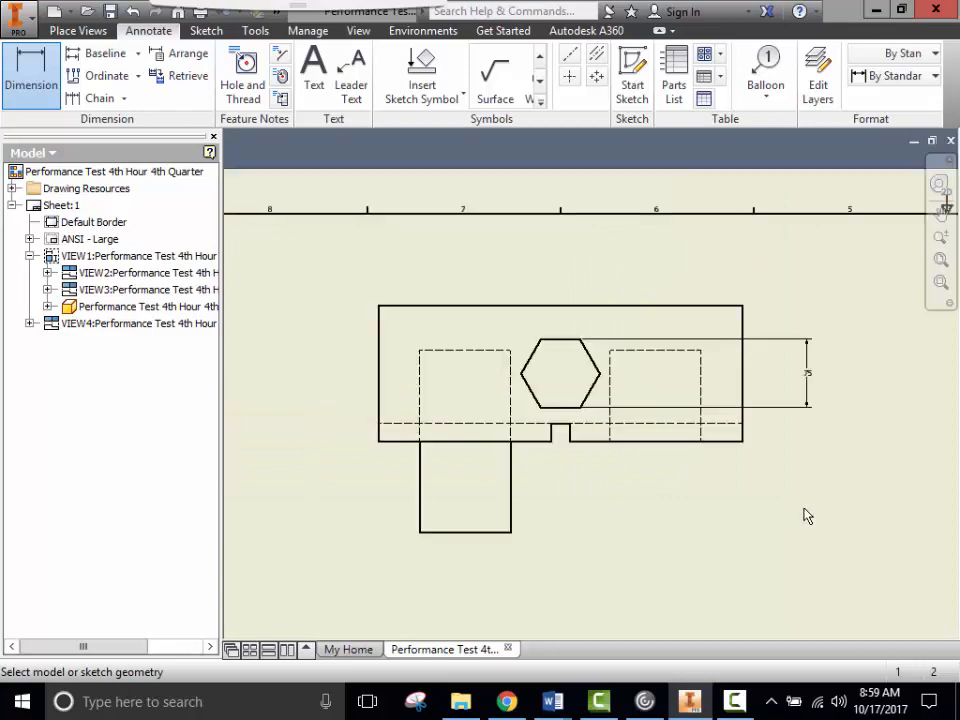
pyautogui.scroll(-3, 810, 530)
pyautogui.moveTo(831, 557); pyautogui.dragTo(536, 379, button='middle')
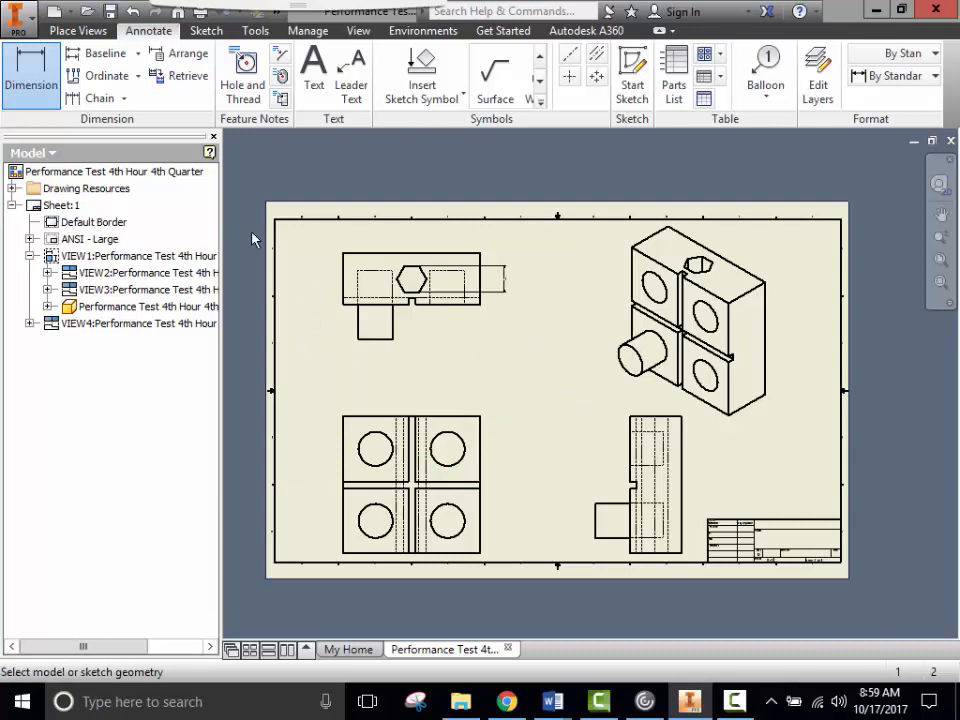
# - Save the drawing as Performance Test Drawing.idw in the current network folder
pyautogui.click(20, 18)
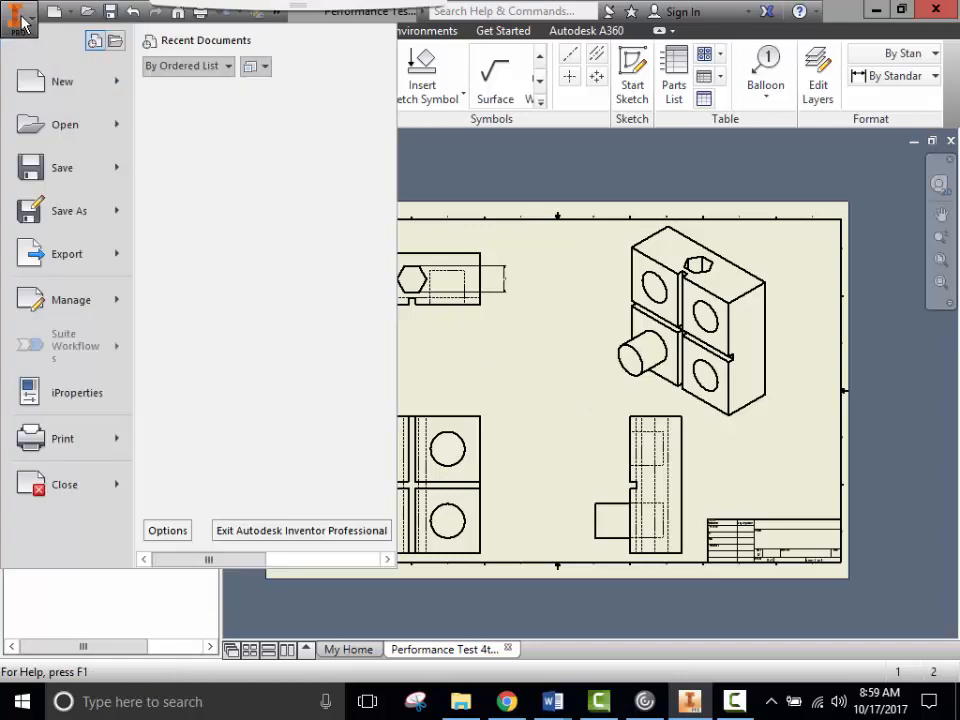
pyautogui.click(83, 220)
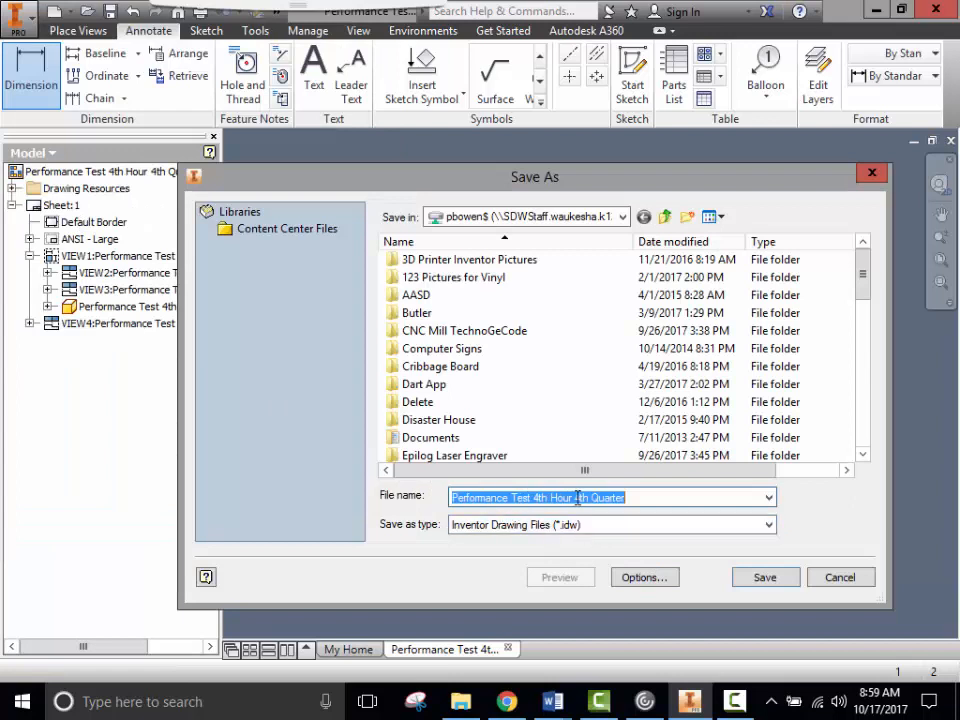
pyautogui.click(633, 497)
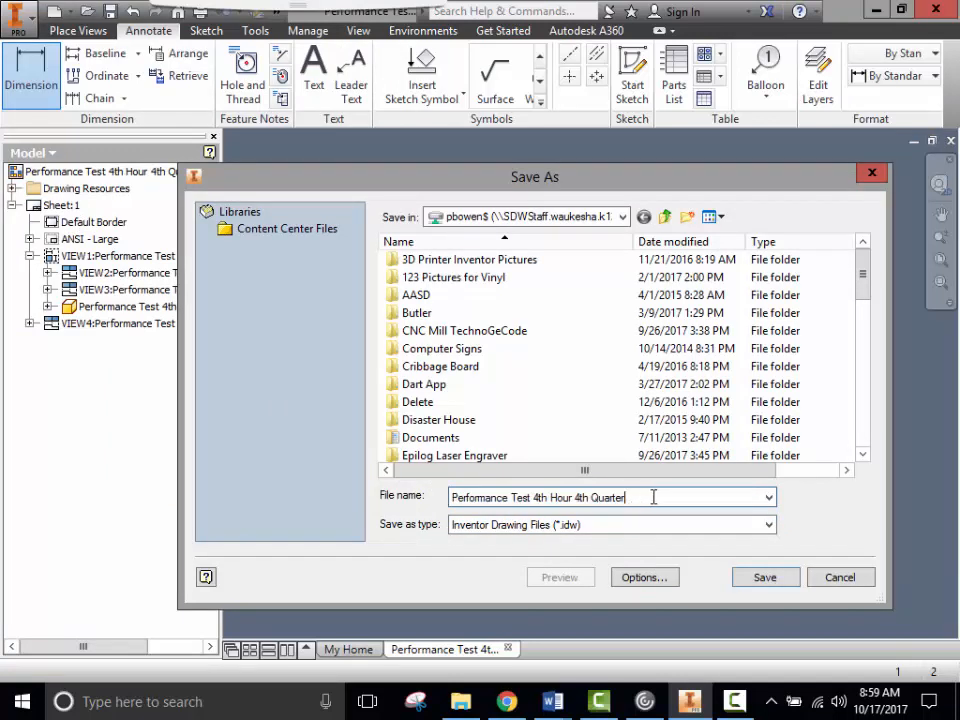
pyautogui.moveTo(626, 497); pyautogui.dragTo(545, 499)
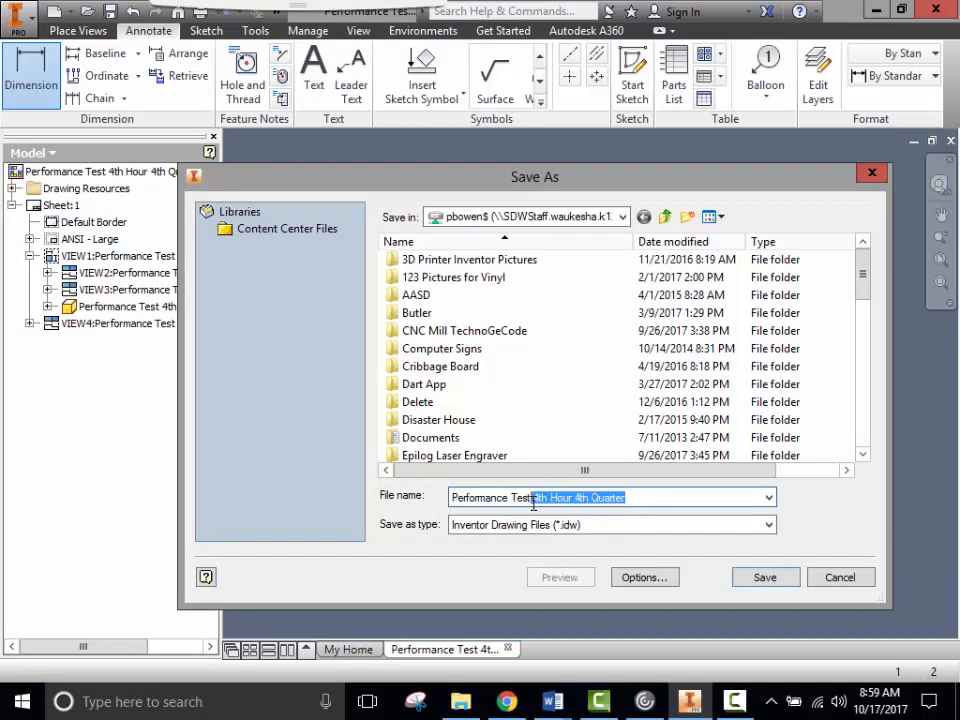
pyautogui.moveTo(627, 497); pyautogui.dragTo(537, 503)
pyautogui.write('Drawing')
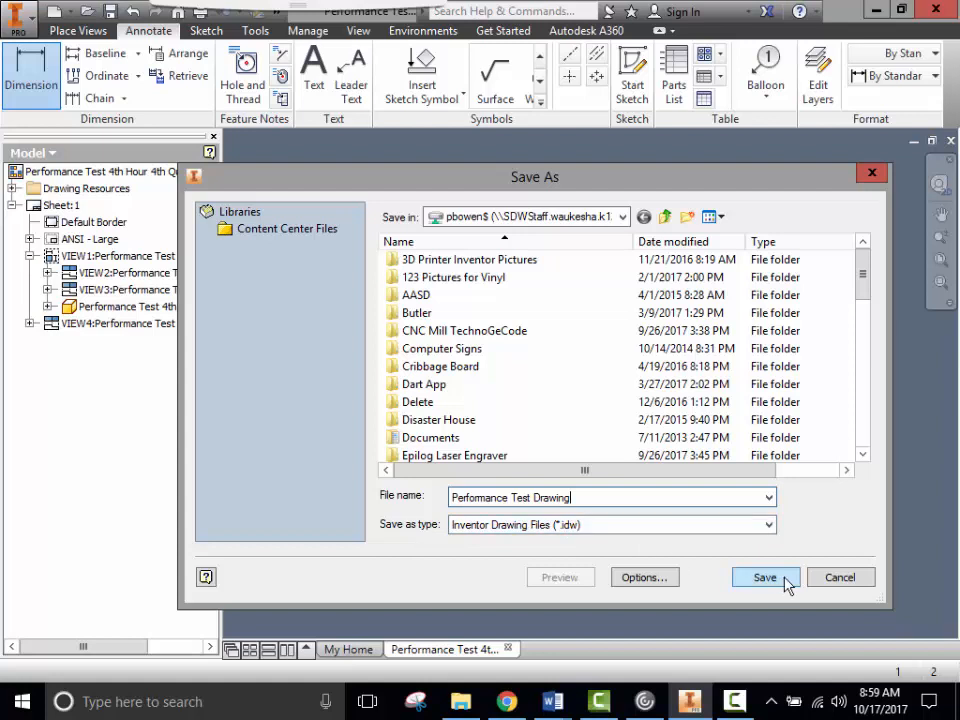
pyautogui.click(622, 217)
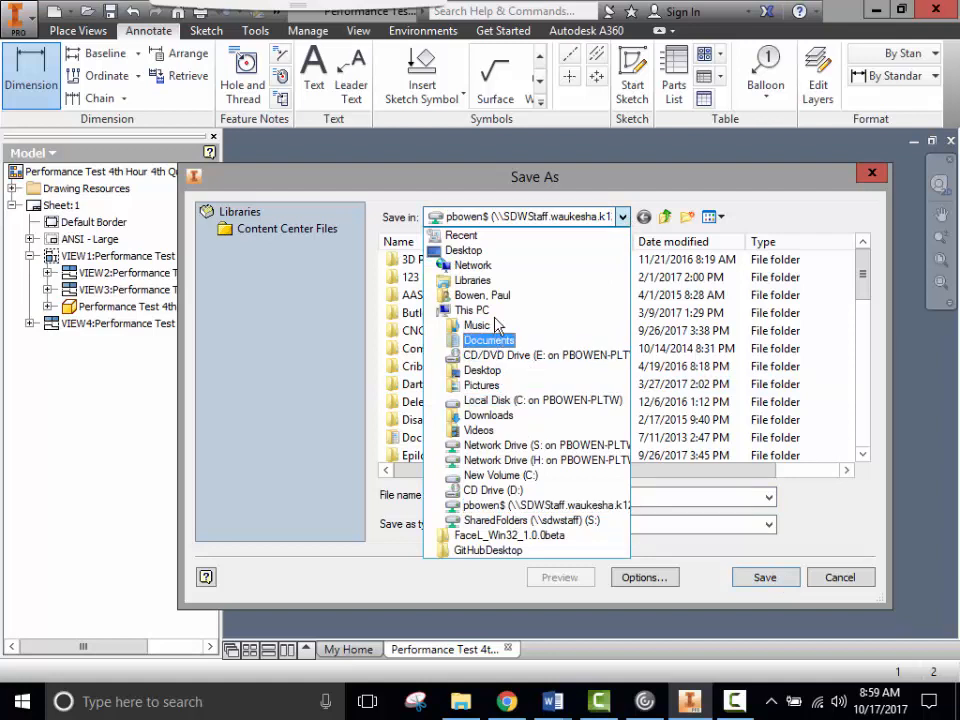
pyautogui.click(479, 506)
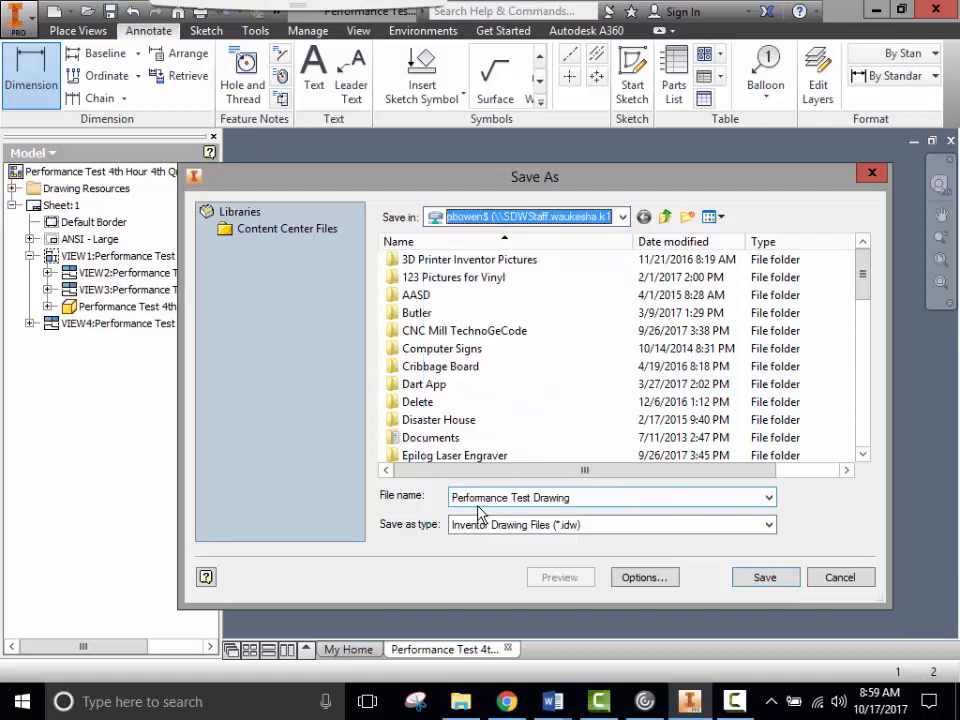
pyautogui.click(765, 583)
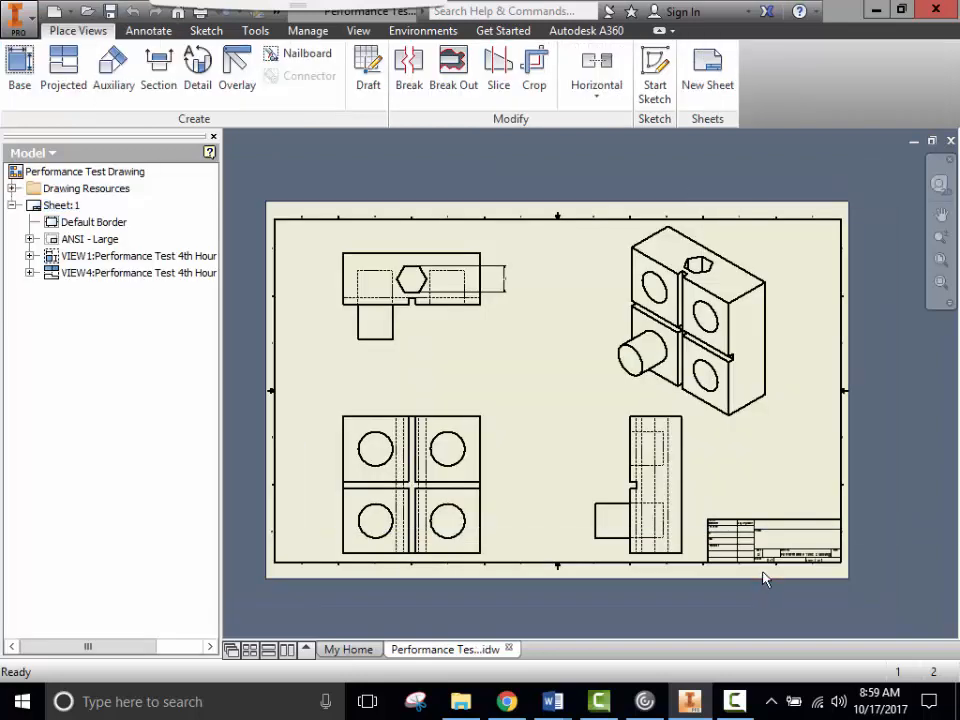
# - Export the drawing to PDF and rename the file to Performance Test PDF
pyautogui.click(20, 19)
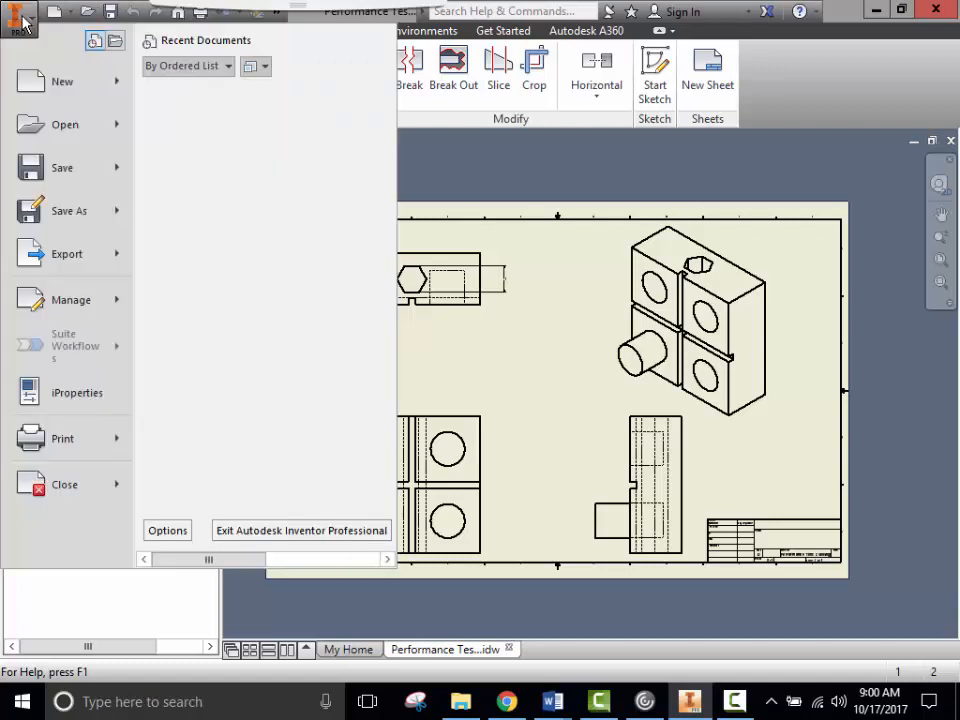
pyautogui.moveTo(60, 262)
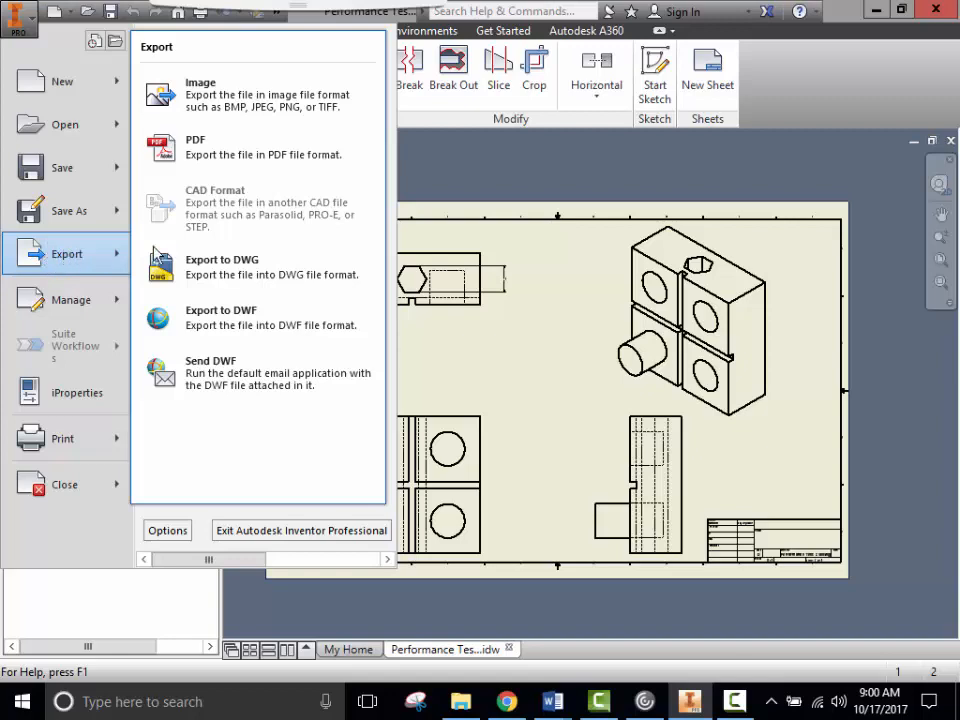
pyautogui.click(199, 148)
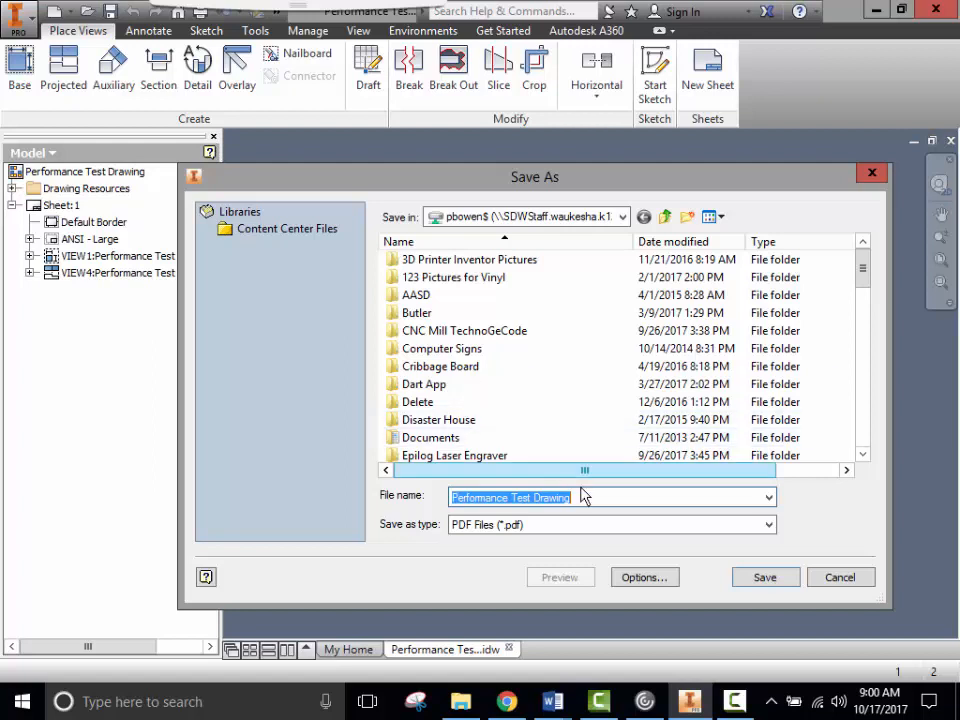
pyautogui.click(585, 497)
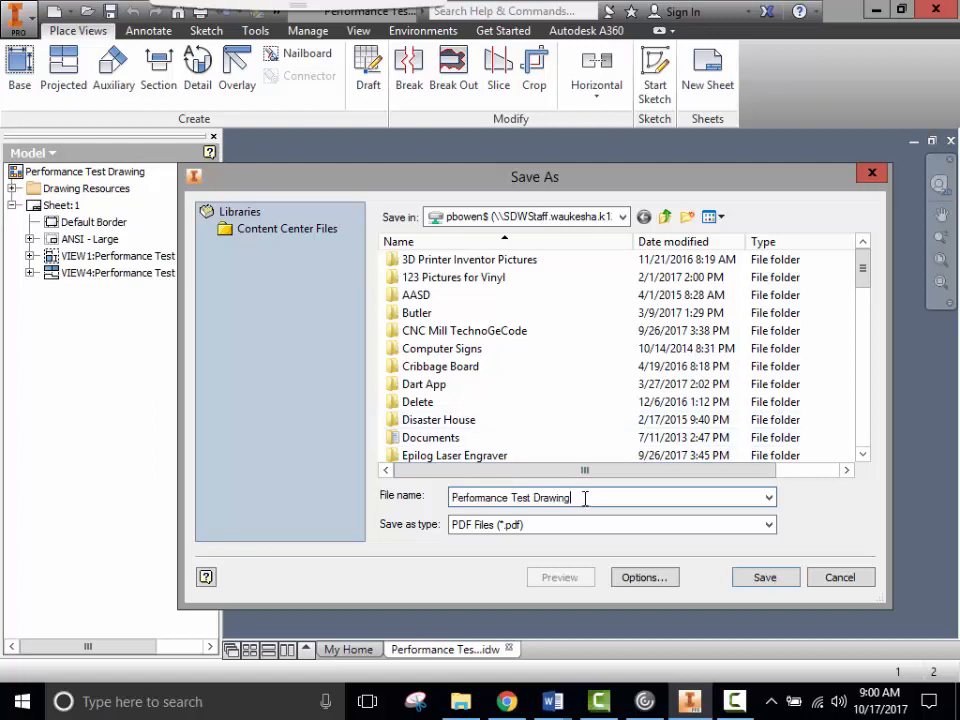
pyautogui.doubleClick(547, 497)
pyautogui.write('PDF')
# - Save Performance Test PDF.pdf and check its four views and title block in Chrome
pyautogui.click(778, 580)
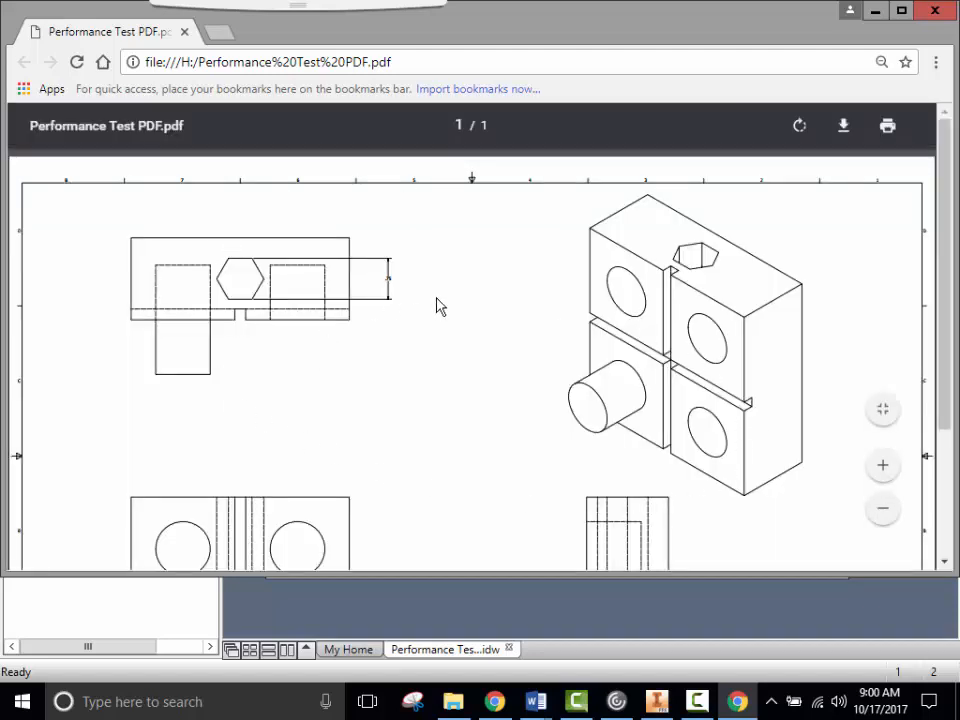
pyautogui.scroll(-2, 440, 306)
pyautogui.scroll(2, 440, 306)
pyautogui.scroll(-2, 440, 306)
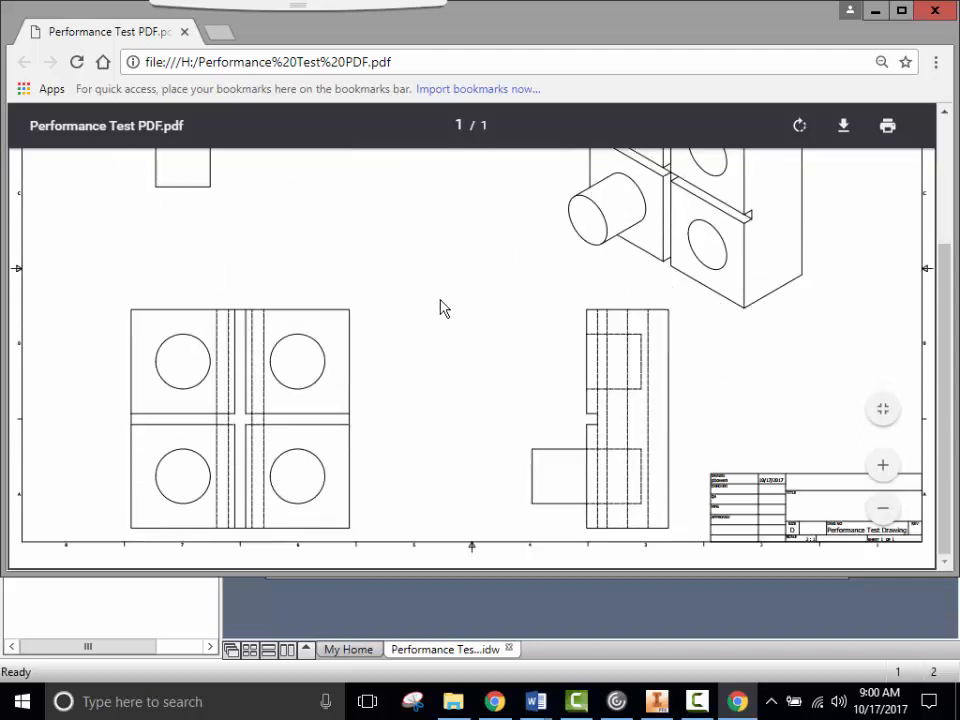
pyautogui.scroll(1, 442, 307)
pyautogui.scroll(1, 444, 308)
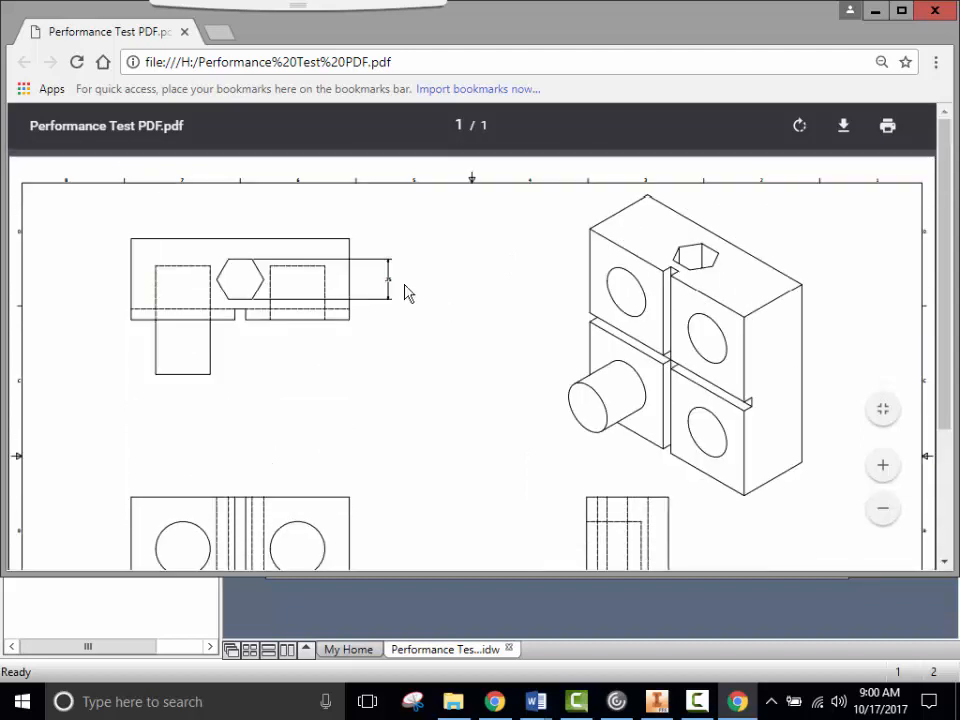
# - In a new Chrome tab, search google classroom and open the Classroom sign-in page
pyautogui.click(222, 38)
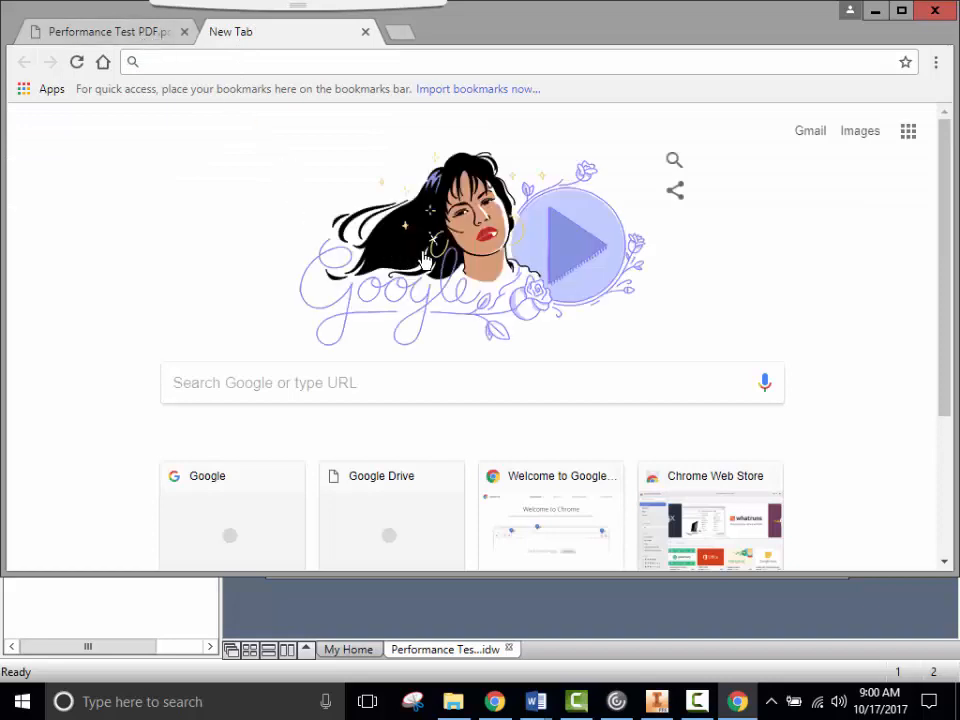
pyautogui.write('google')
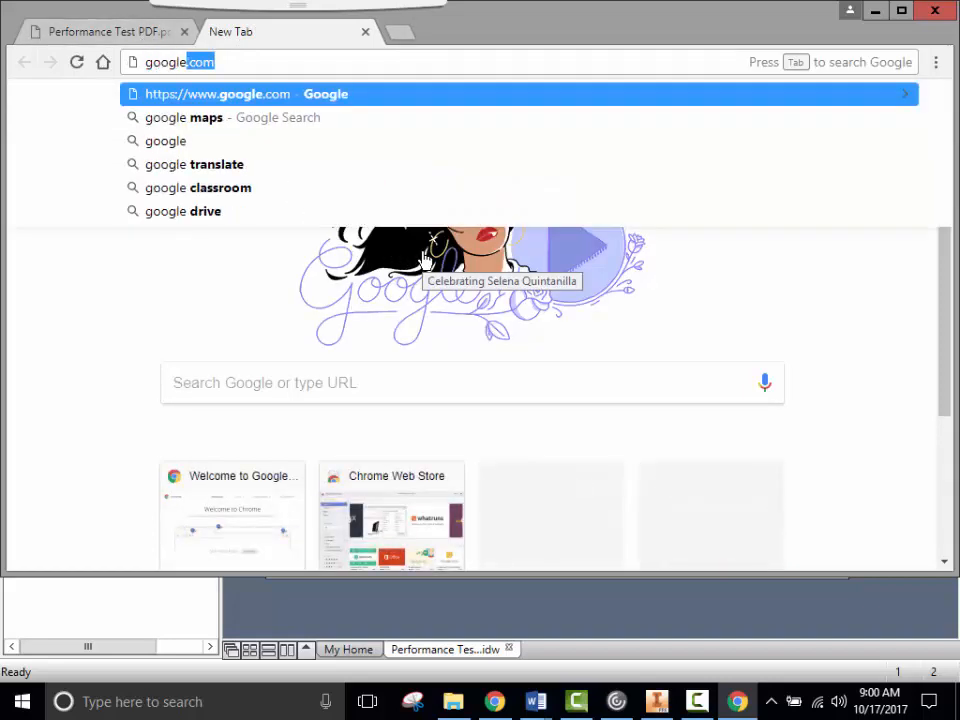
pyautogui.click(197, 190)
pyautogui.click(197, 190)
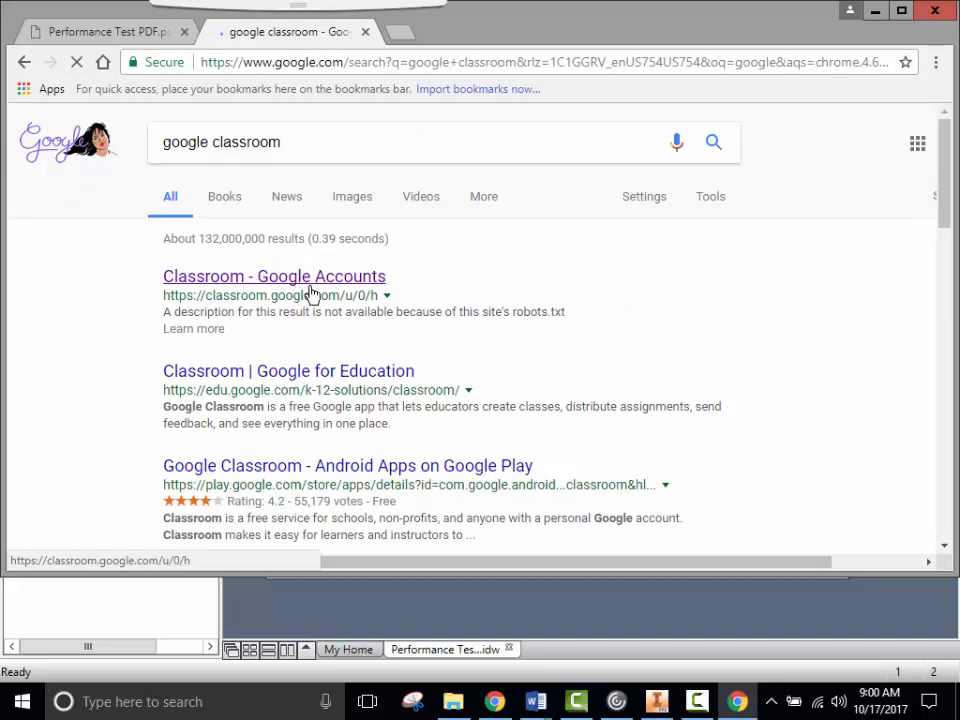
pyautogui.click(299, 281)
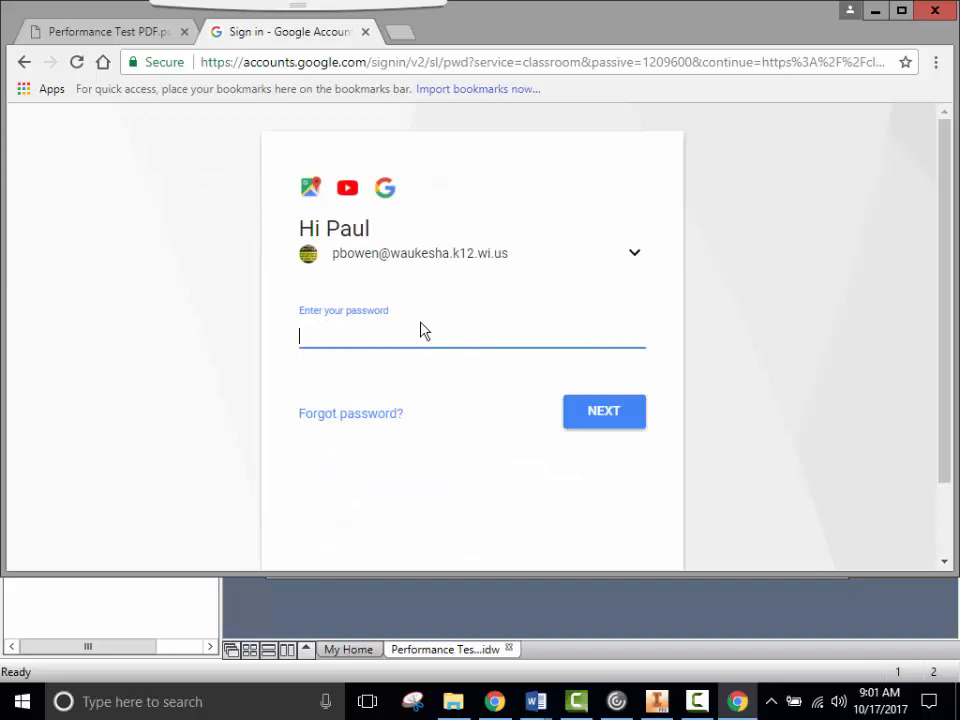
# - Clear the entered password and choose to sign in with another account
pyautogui.write('••••')
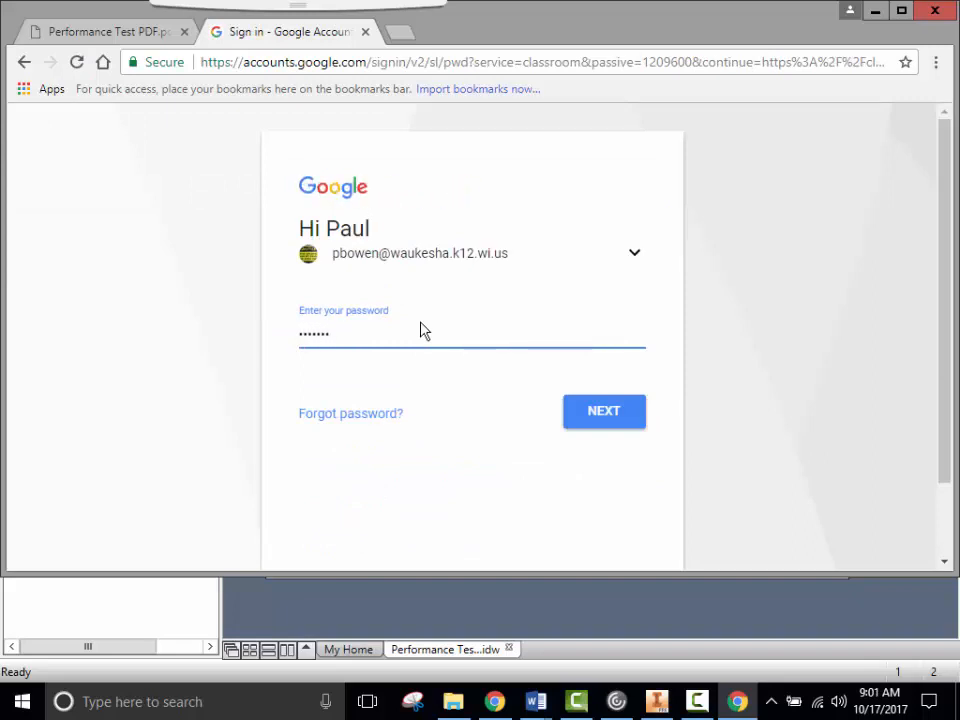
pyautogui.moveTo(271, 336); pyautogui.dragTo(219, 337)
pyautogui.press('BackSpace')
pyautogui.click(634, 256)
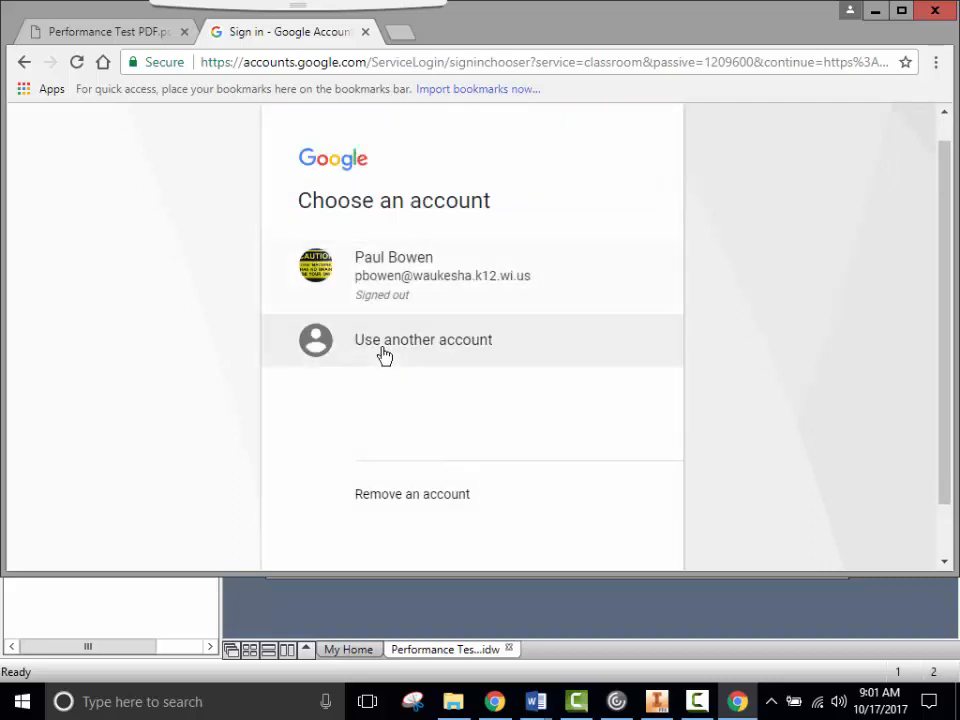
pyautogui.click(386, 341)
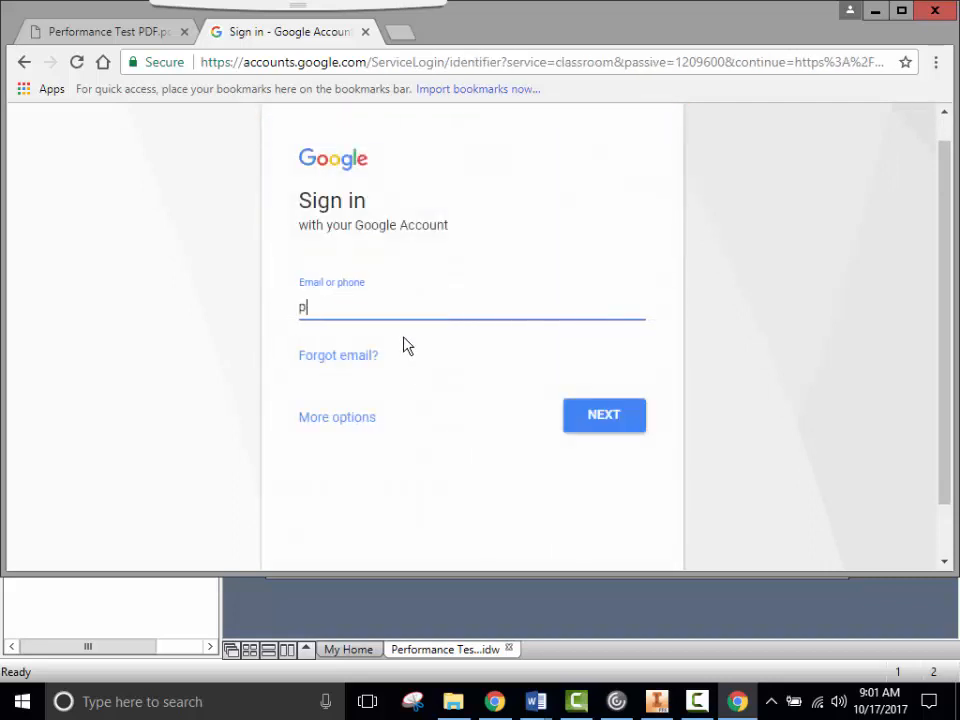
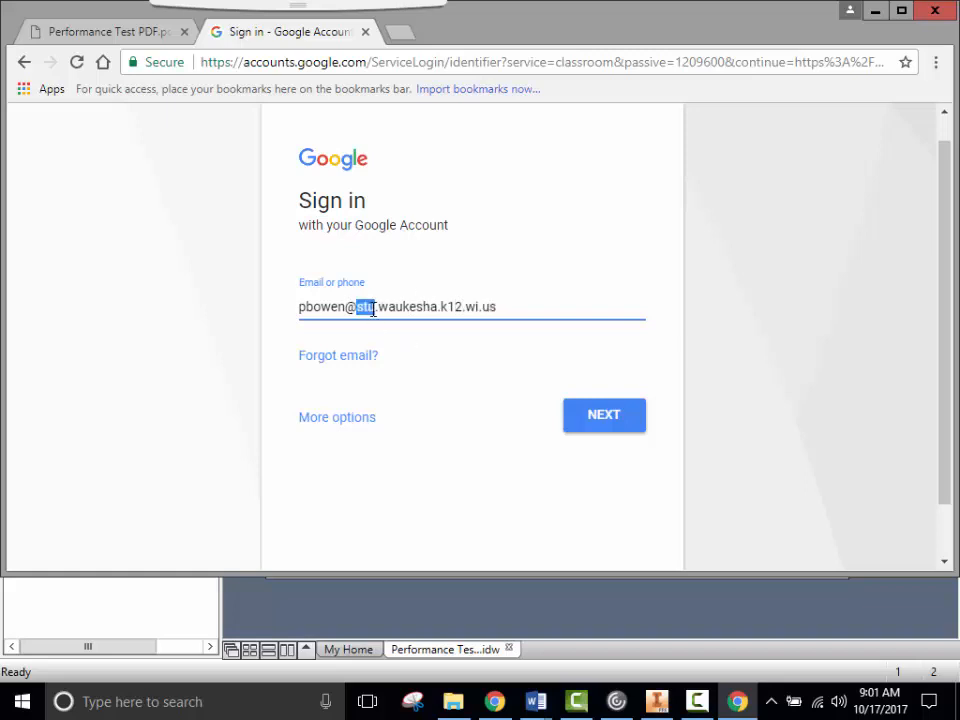
# - Enter and correct the student's school e-mail, then submit the password to sign in
pyautogui.click(353, 308)
pyautogui.write('00')
pyautogui.write('0')
pyautogui.press('BackSpace')
pyautogui.press('BackSpace')
pyautogui.press('BackSpace')
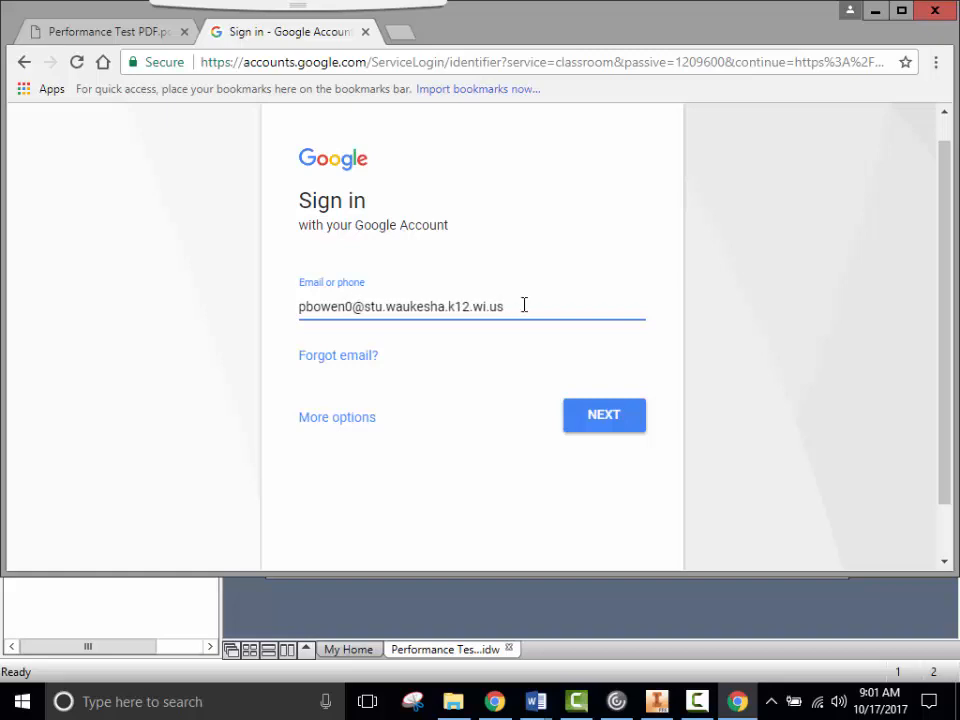
pyautogui.click(596, 418)
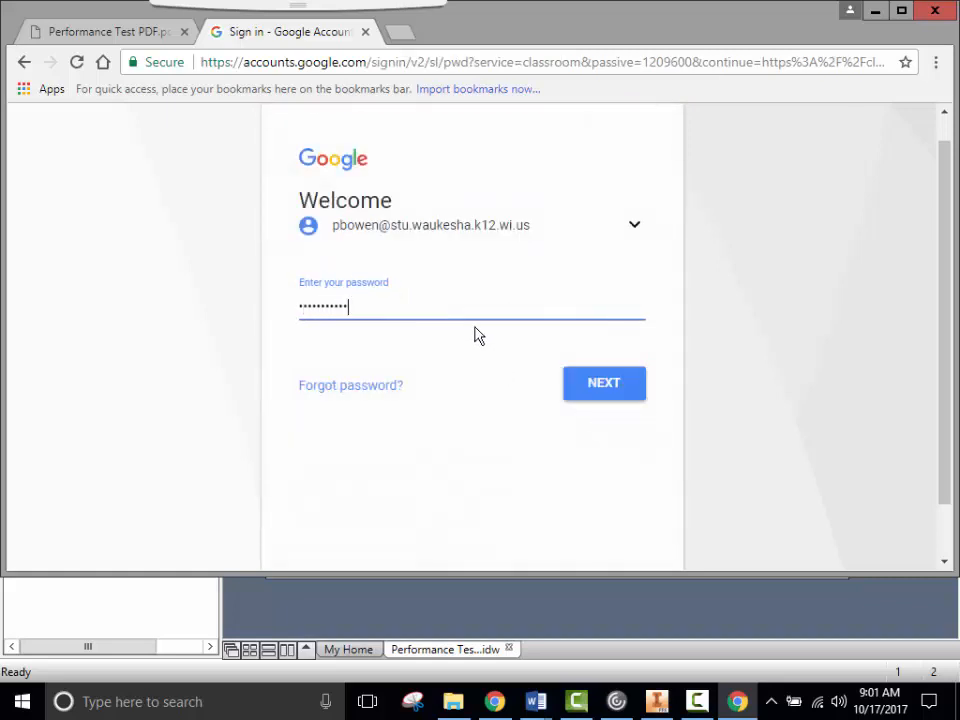
pyautogui.press('Return')
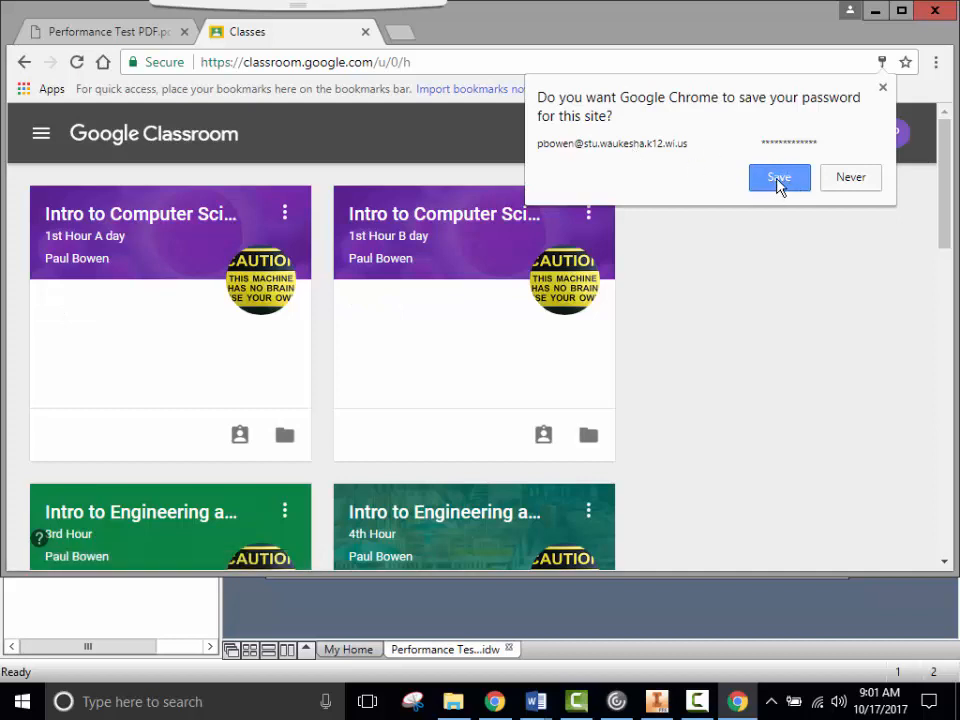
# - Let the browser save the password and dismiss the password-saved notice
pyautogui.click(779, 178)
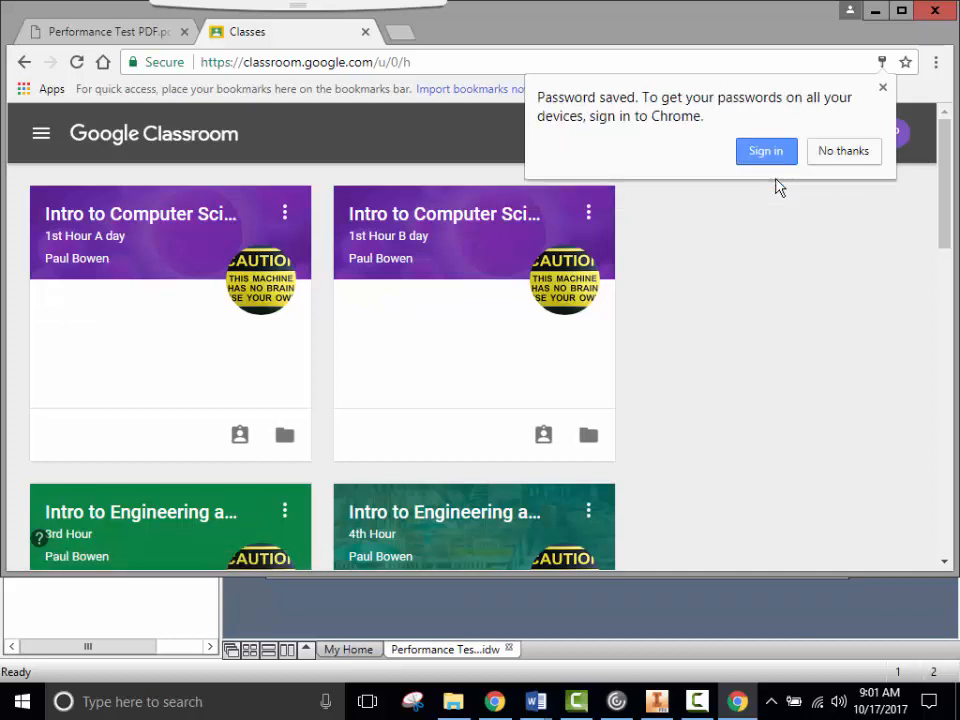
pyautogui.click(882, 88)
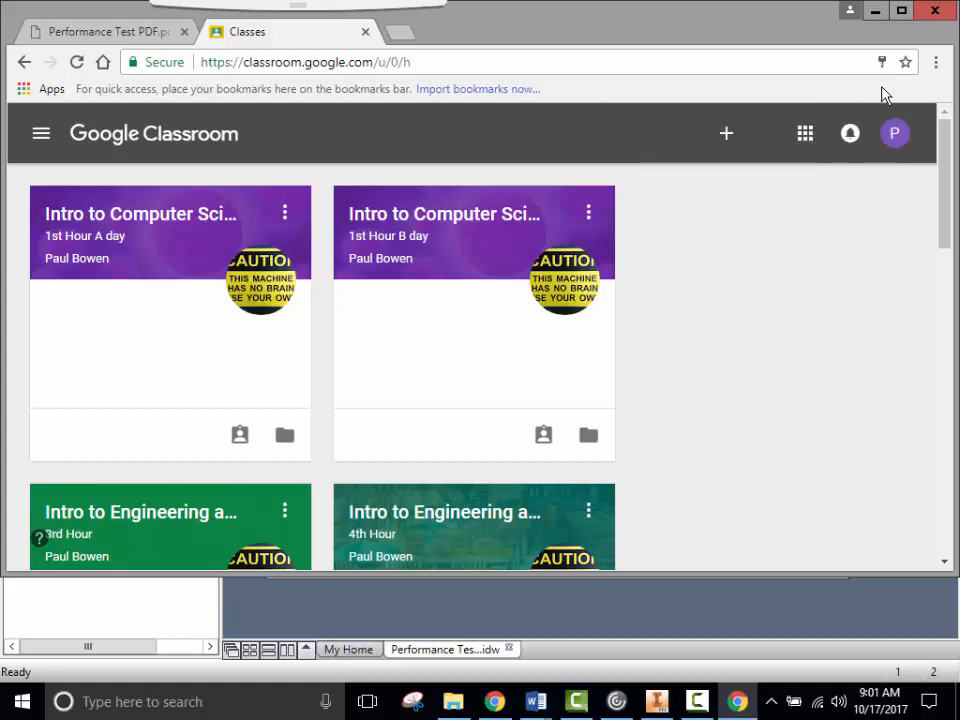
pyautogui.scroll(-2, 617, 337)
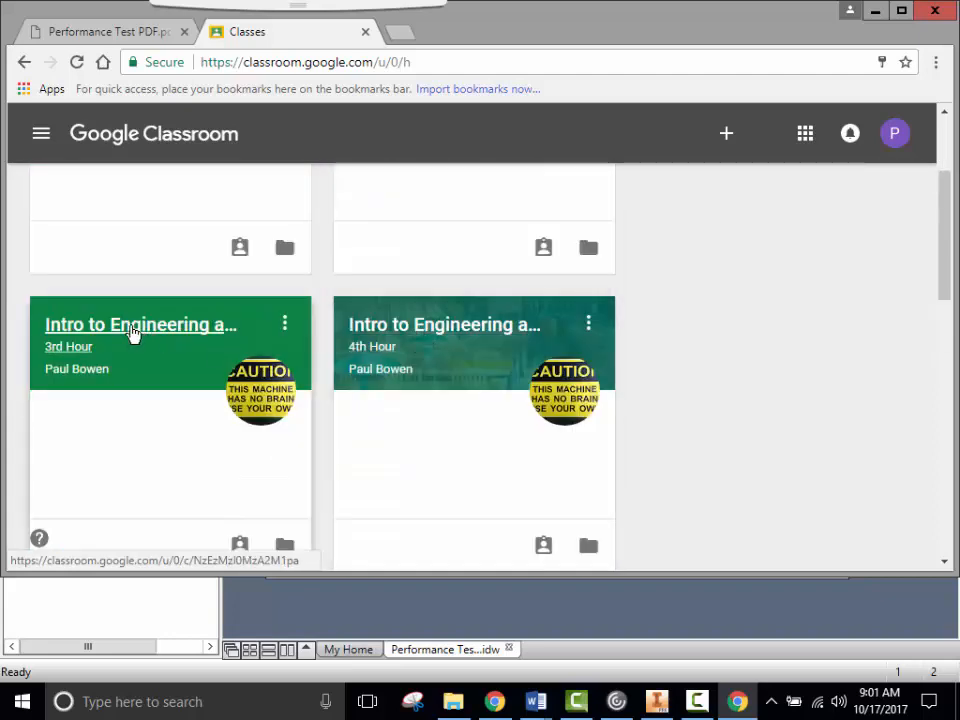
# - Open the Intro to Engineering 3rd Hour class and its Inventor Performance Test PDF assignment
pyautogui.click(133, 332)
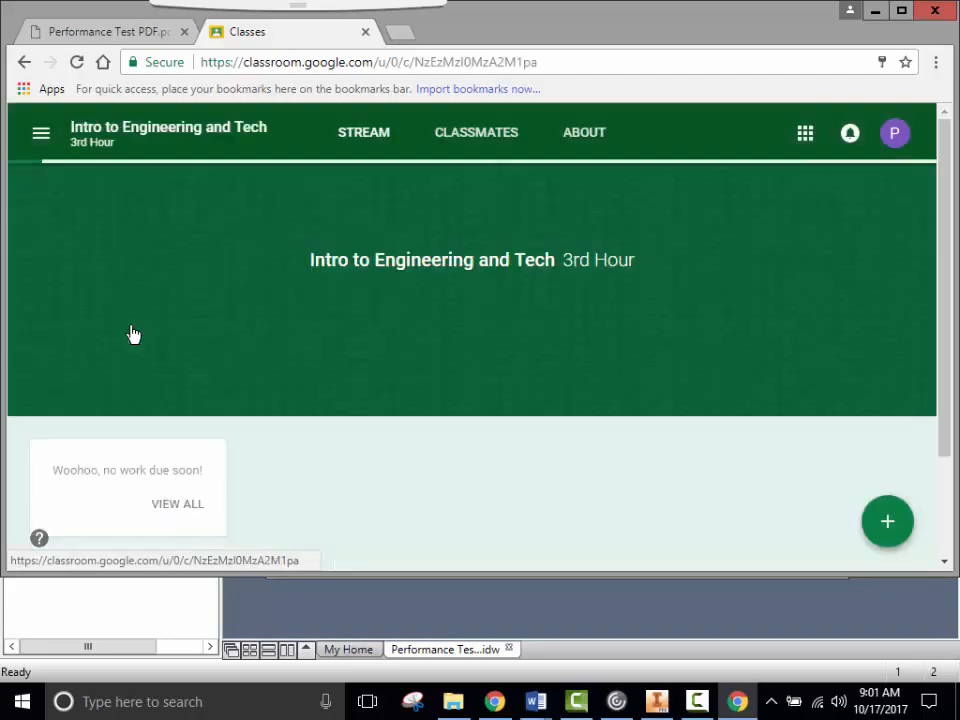
pyautogui.scroll(-1, 475, 417)
pyautogui.scroll(-2, 475, 417)
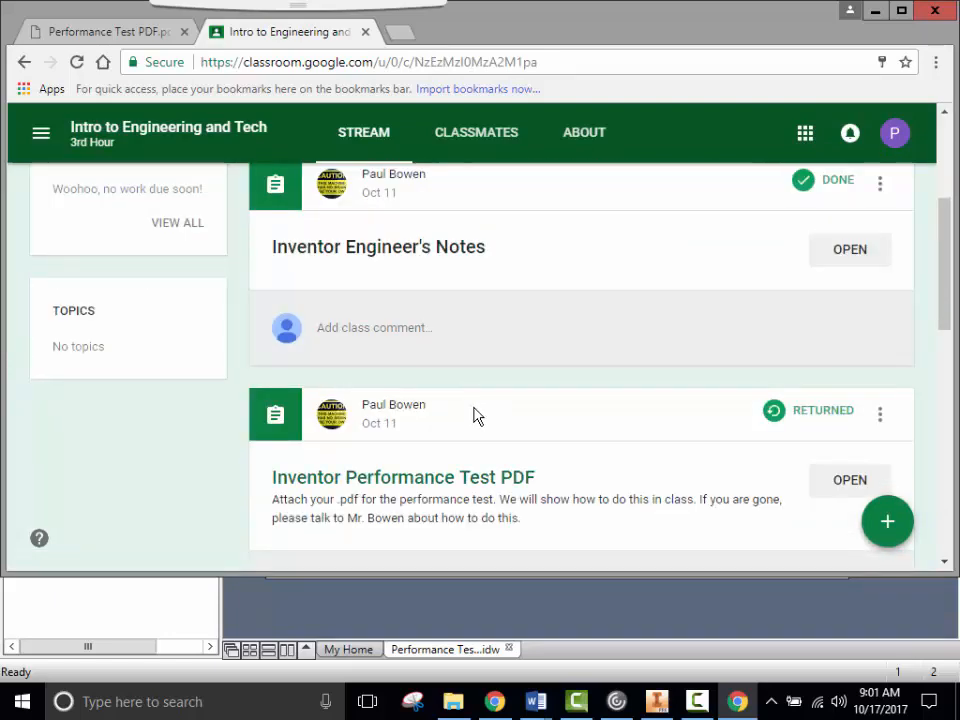
pyautogui.scroll(-1, 475, 417)
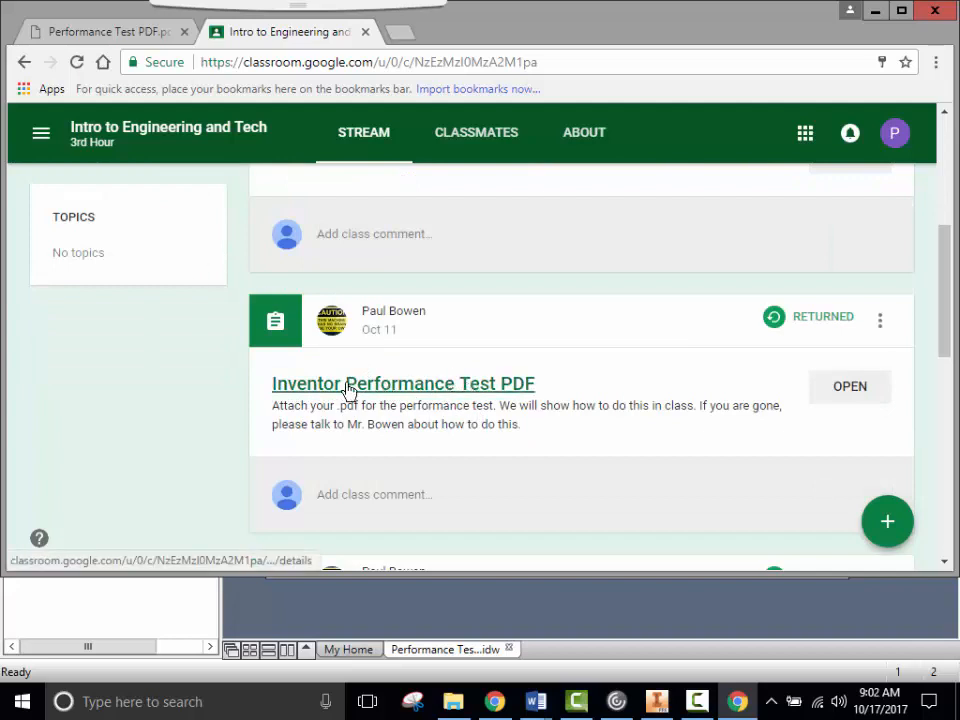
pyautogui.click(409, 389)
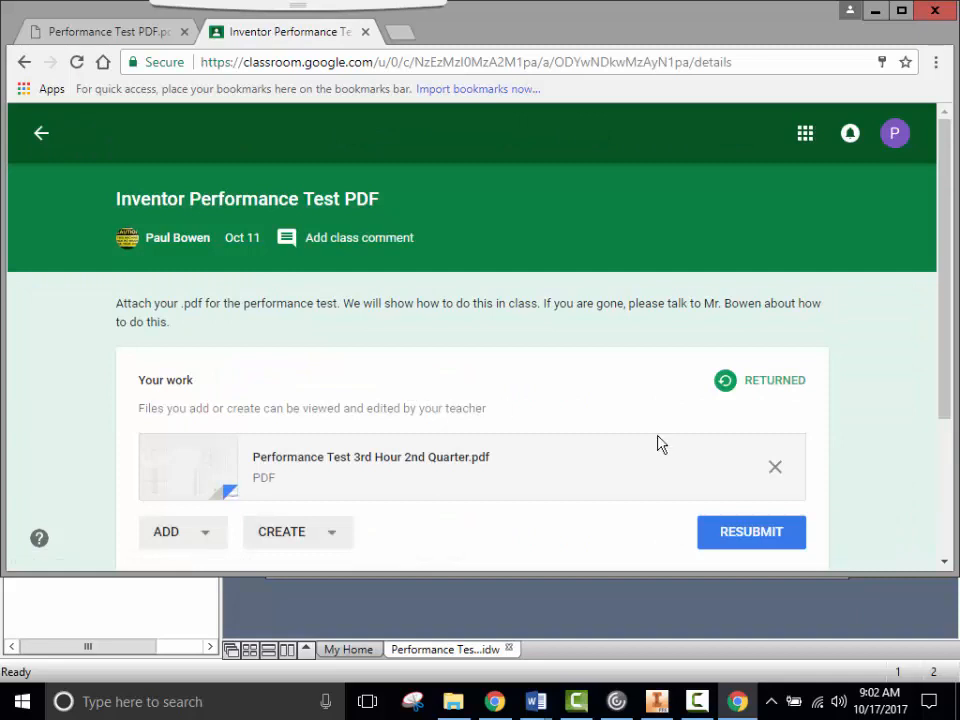
# - Remove the old 3rd Hour 2nd Quarter PDF and choose ADD > File to attach new work
pyautogui.click(777, 467)
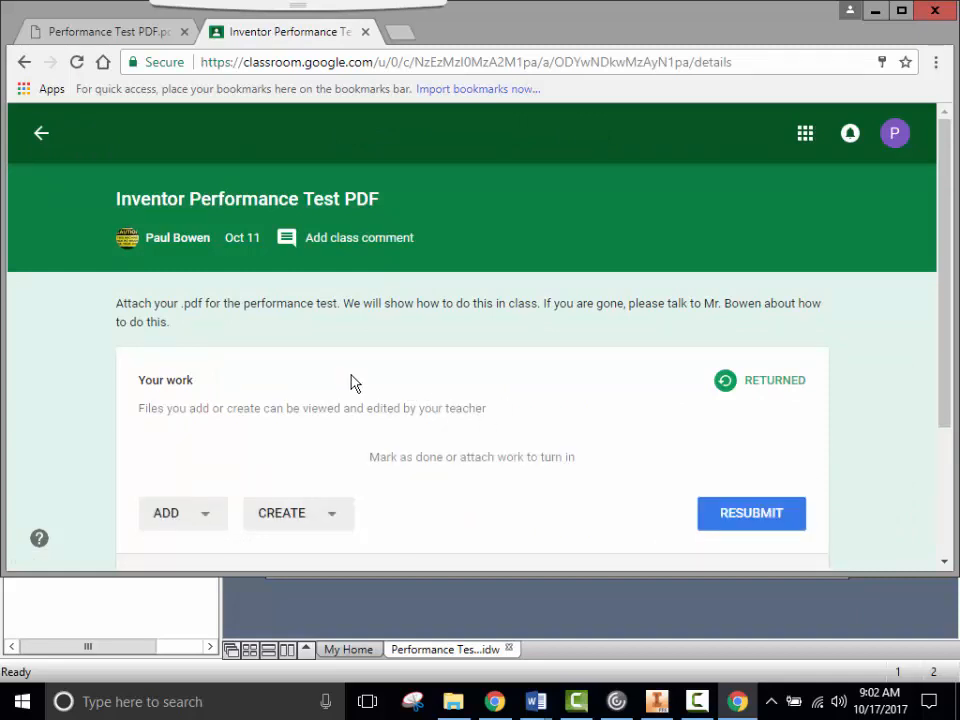
pyautogui.click(202, 519)
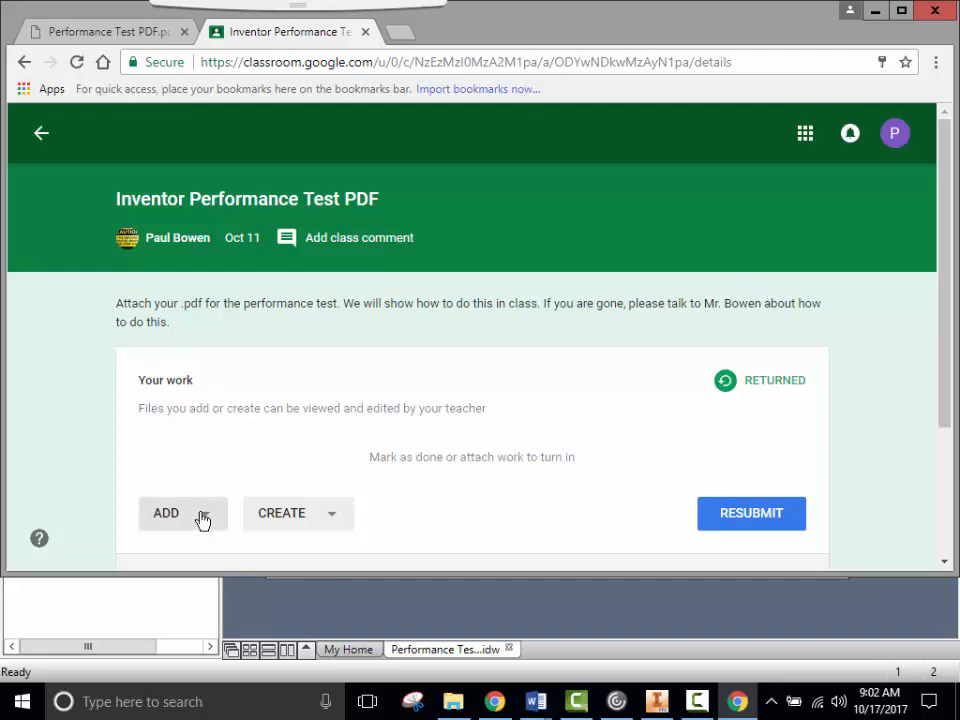
pyautogui.click(204, 517)
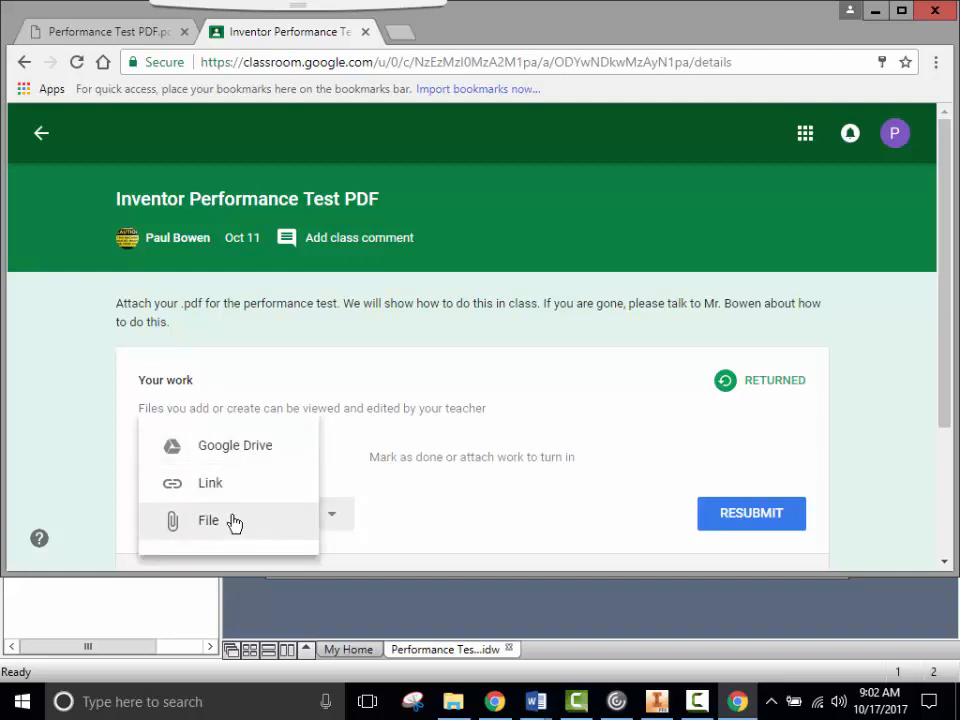
pyautogui.click(216, 529)
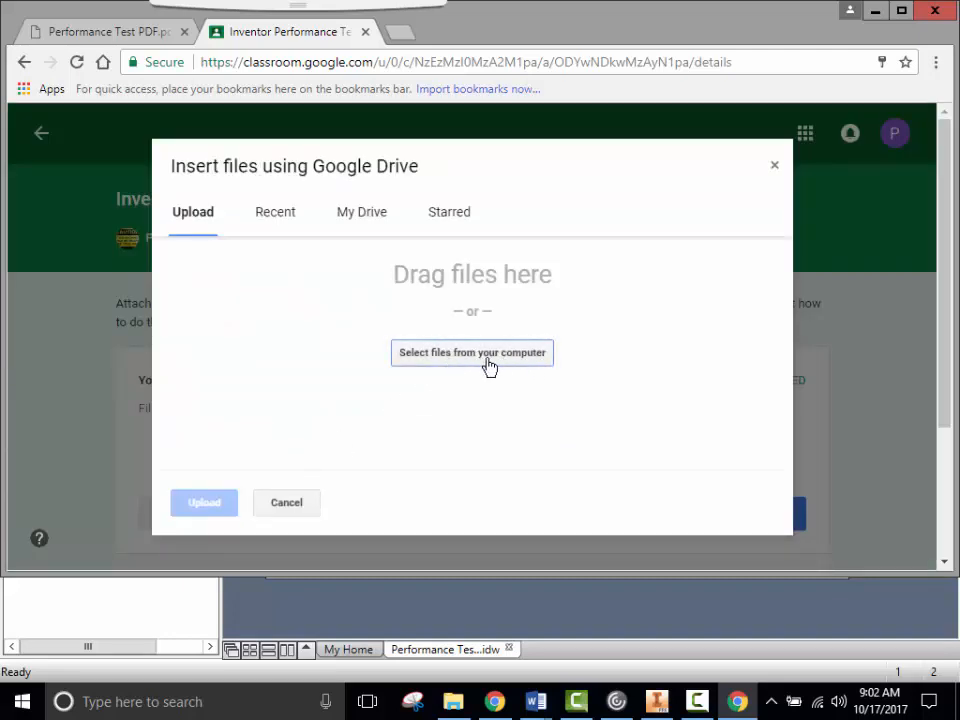
# - Choose Performance Test PDF from the H: home drive in the Open dialog for upload
pyautogui.click(489, 366)
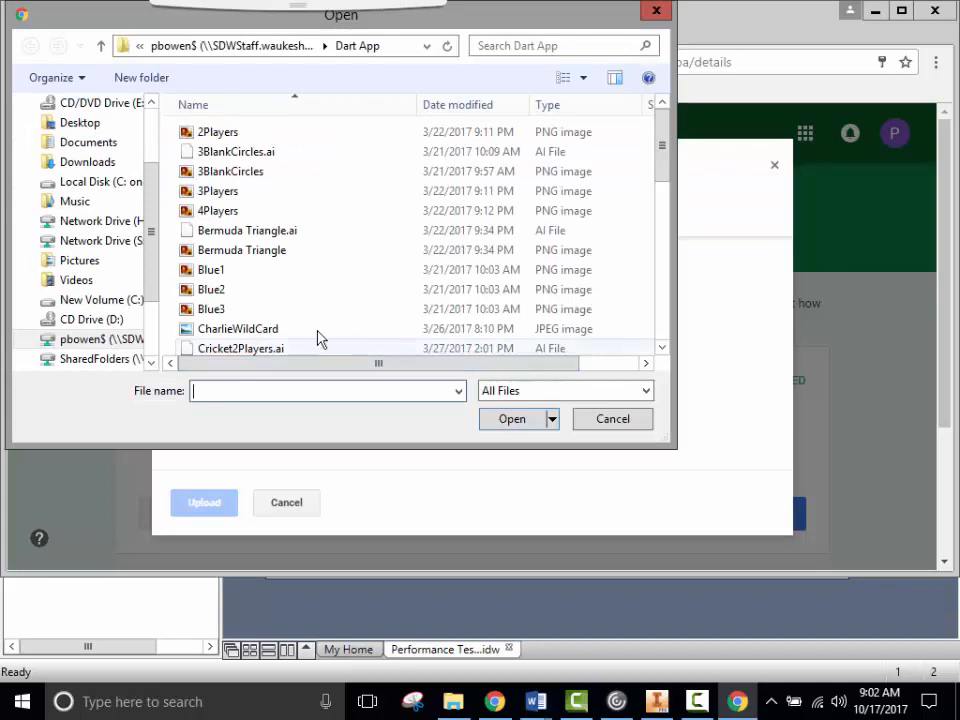
pyautogui.click(71, 342)
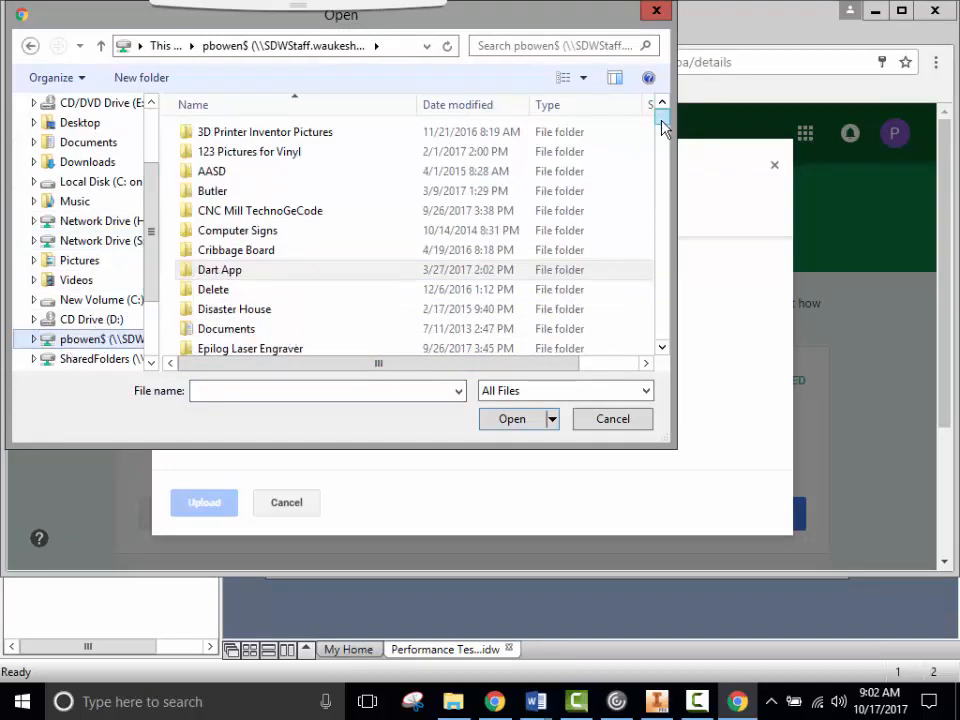
pyautogui.click(665, 145)
pyautogui.moveTo(665, 145); pyautogui.dragTo(707, 276)
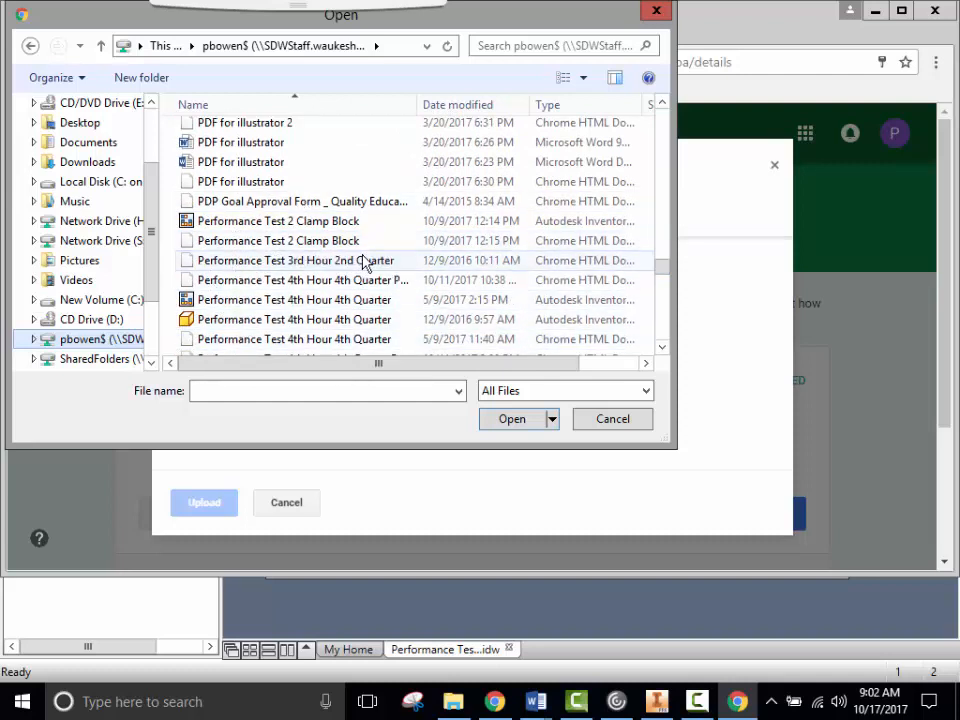
pyautogui.moveTo(659, 273); pyautogui.dragTo(664, 283)
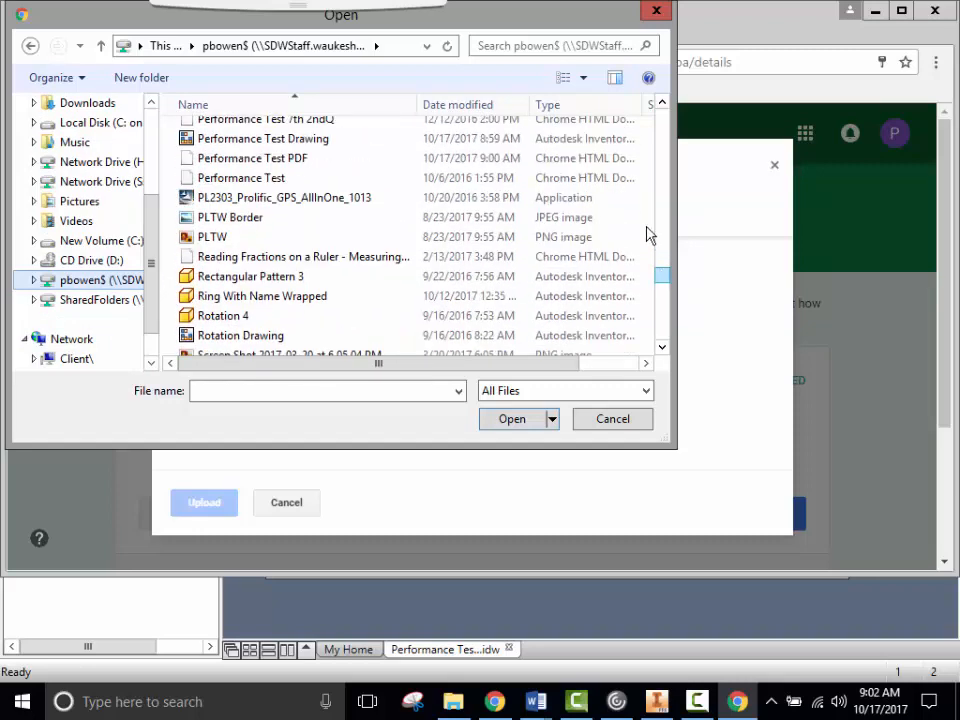
pyautogui.click(664, 106)
pyautogui.click(664, 106)
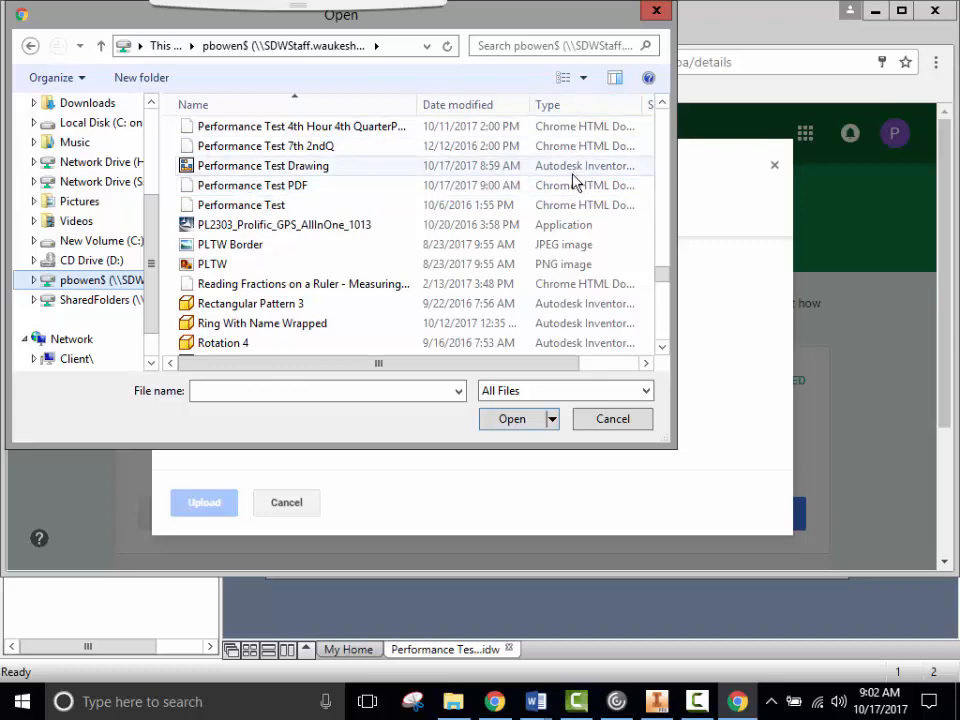
pyautogui.click(251, 188)
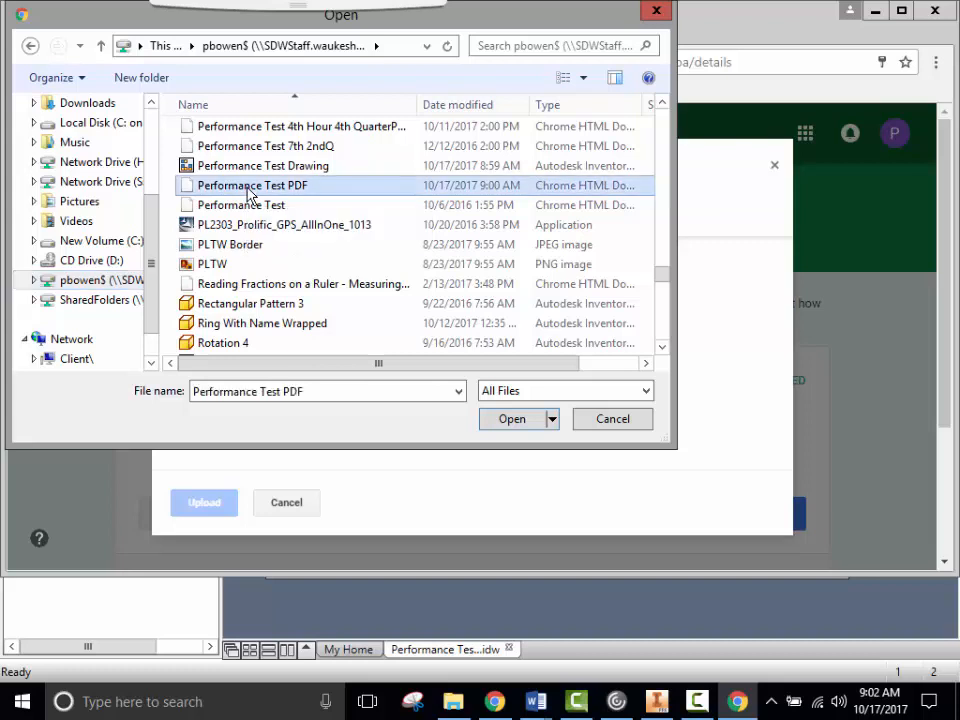
pyautogui.click(512, 419)
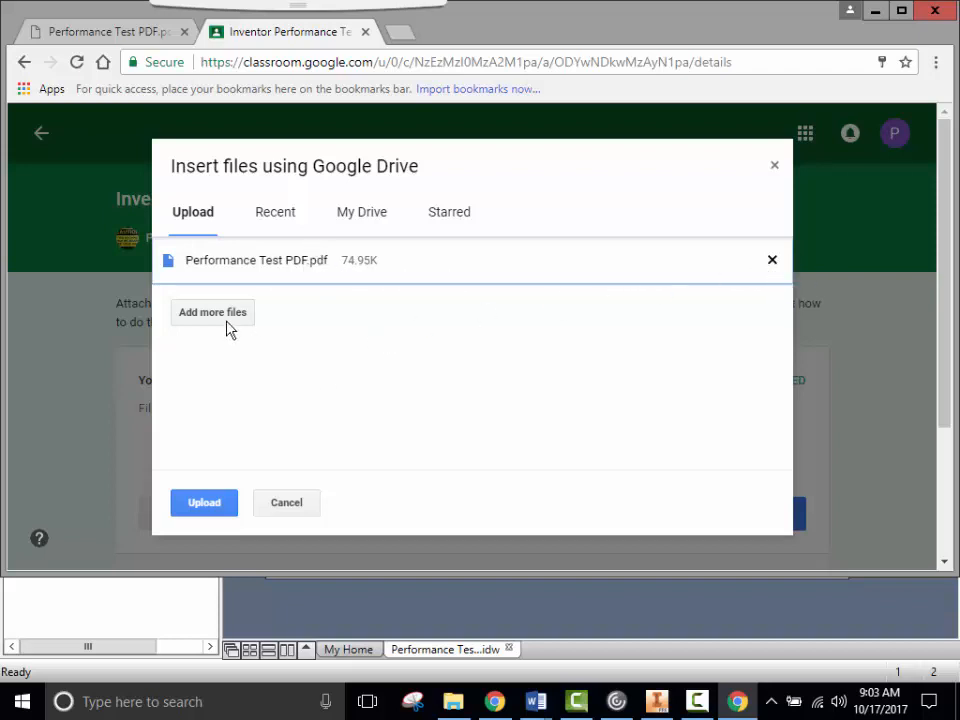
# - Upload Performance Test PDF.pdf, then resubmit the assignment with RESUBMIT and TURN IN
pyautogui.click(221, 508)
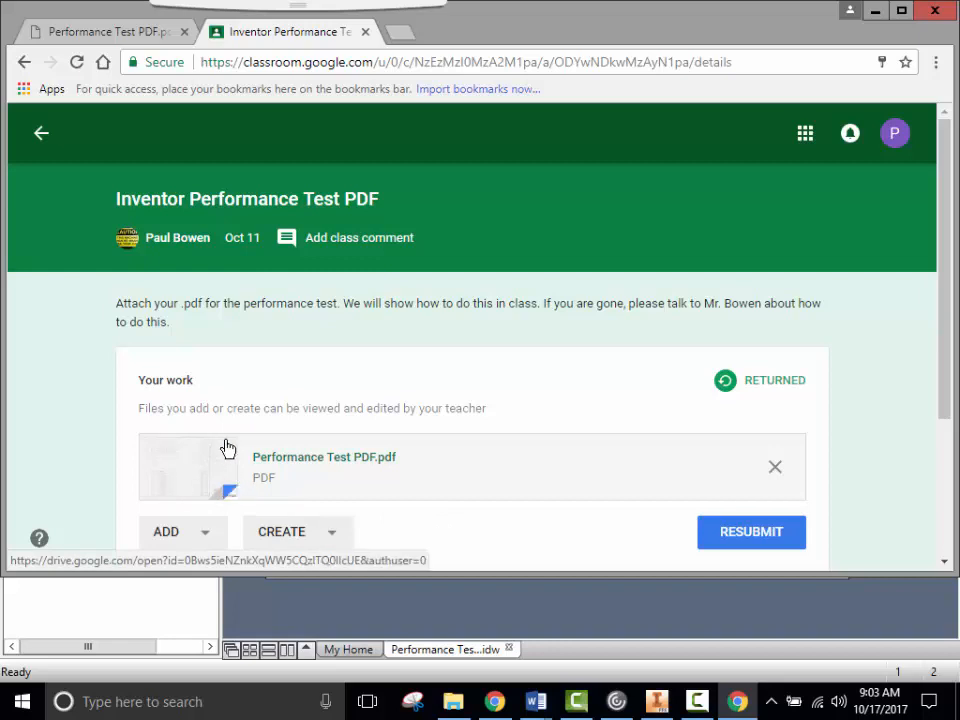
pyautogui.click(756, 537)
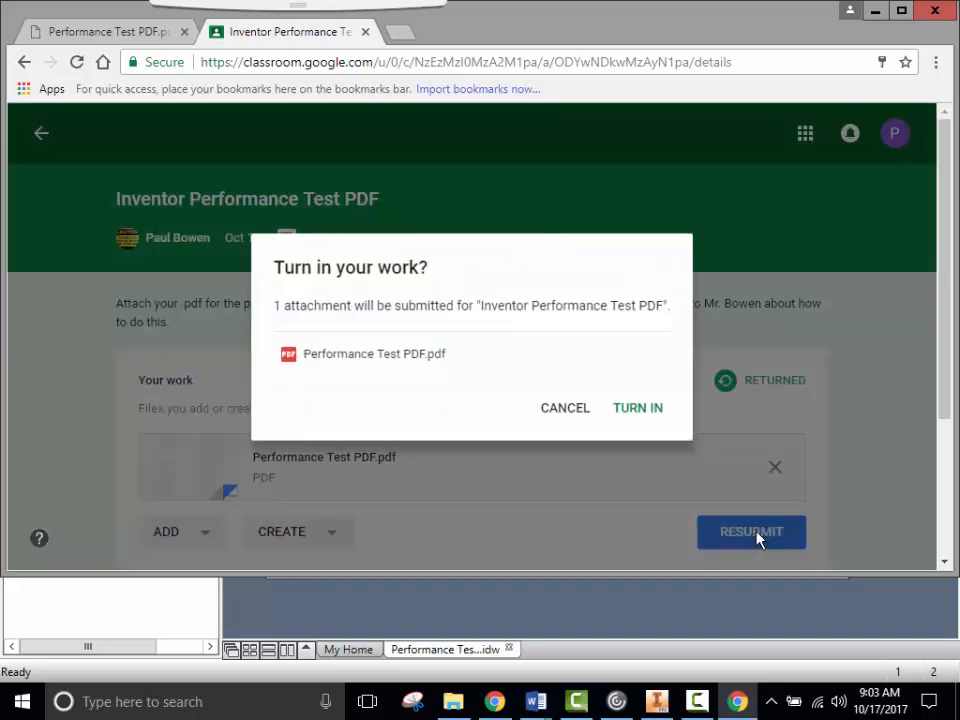
pyautogui.click(648, 414)
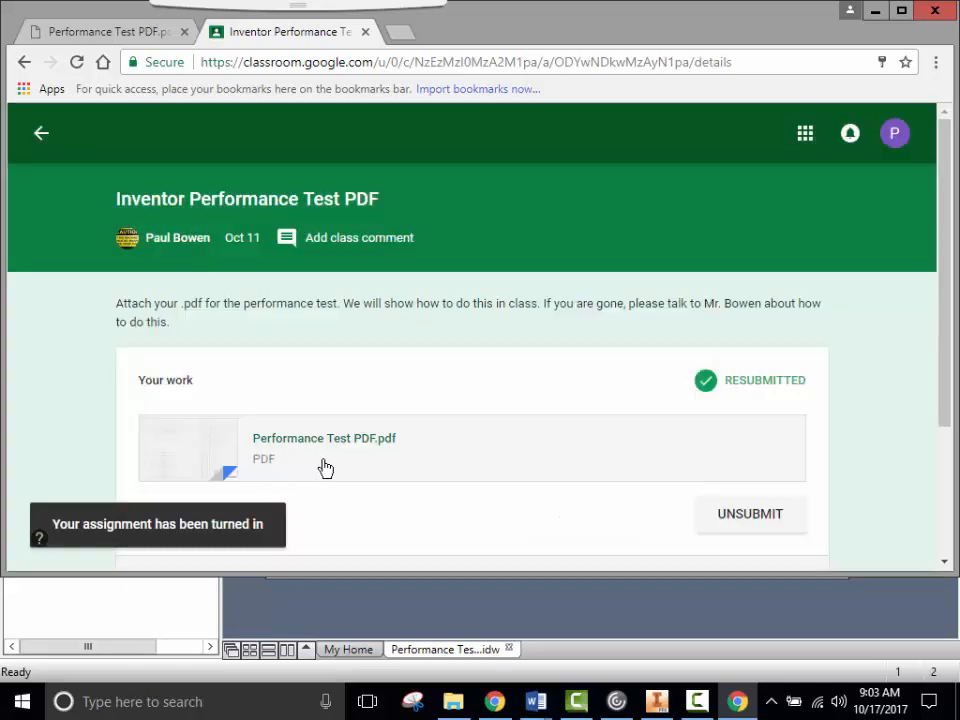
pyautogui.scroll(-1, 330, 308)
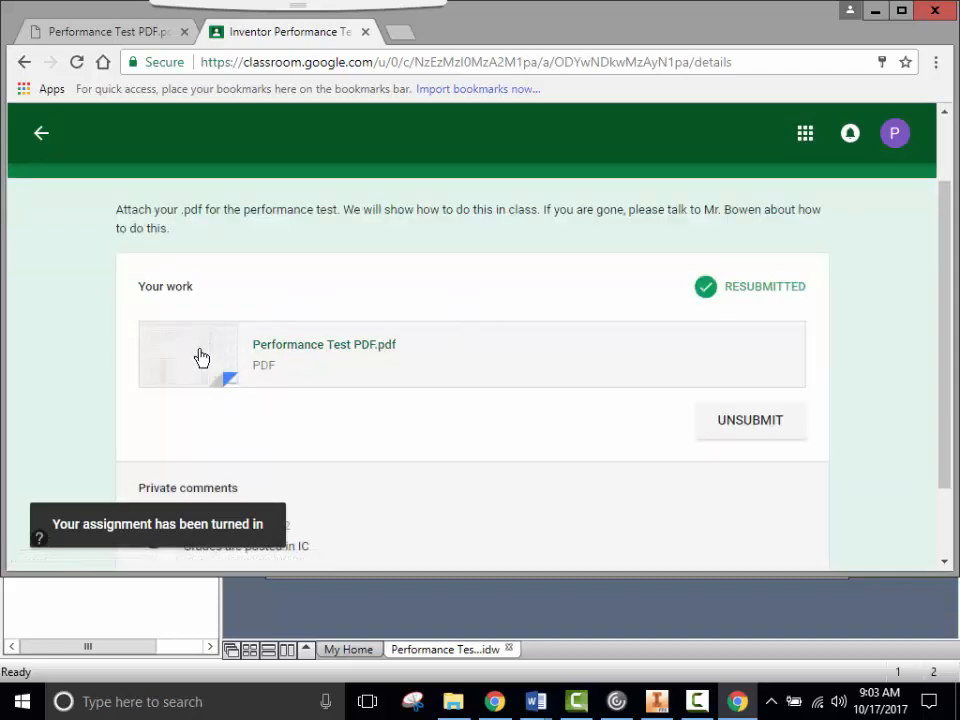
# - Preview Performance Test PDF.pdf, zooming in and out to check the four views and title block
pyautogui.click(250, 396)
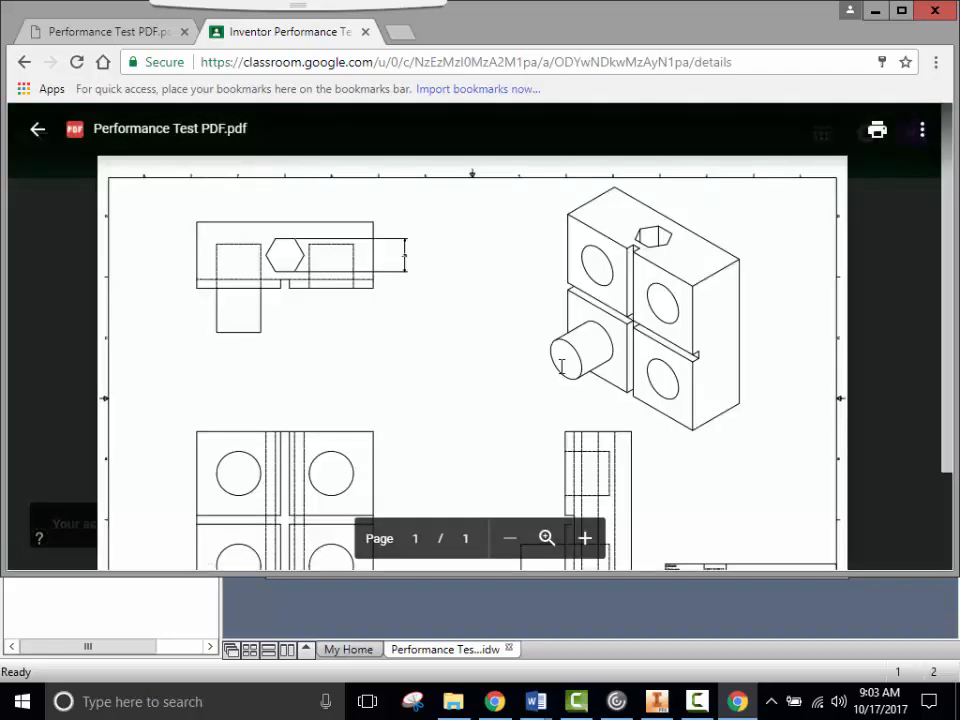
pyautogui.scroll(-3, 559, 362)
pyautogui.scroll(3, 559, 362)
pyautogui.click(586, 539)
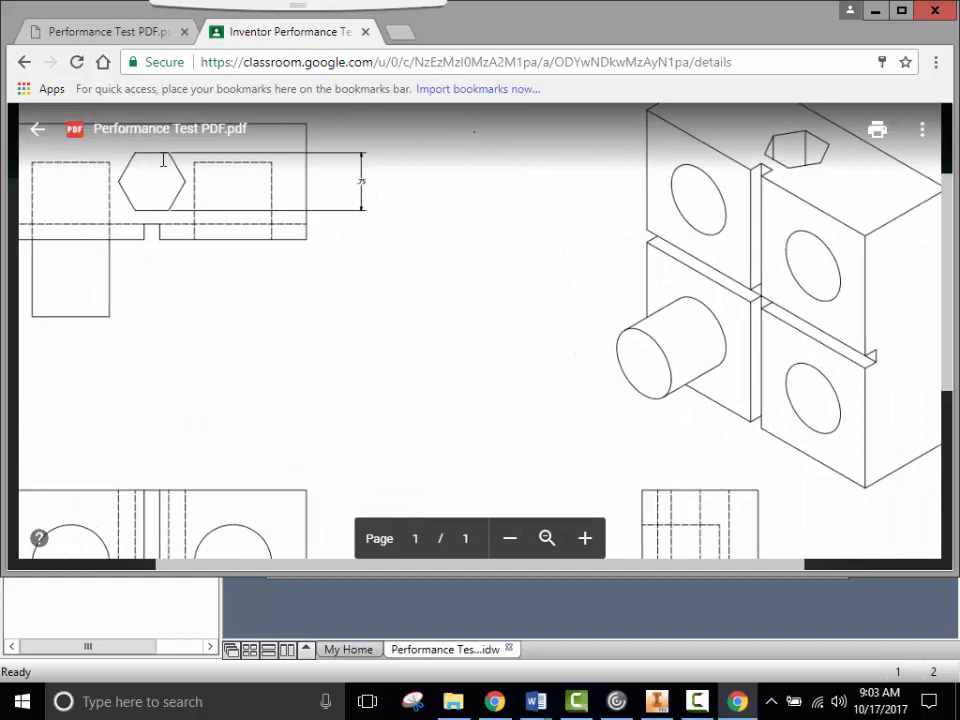
pyautogui.click(509, 540)
pyautogui.click(509, 540)
pyautogui.scroll(-3, 540, 441)
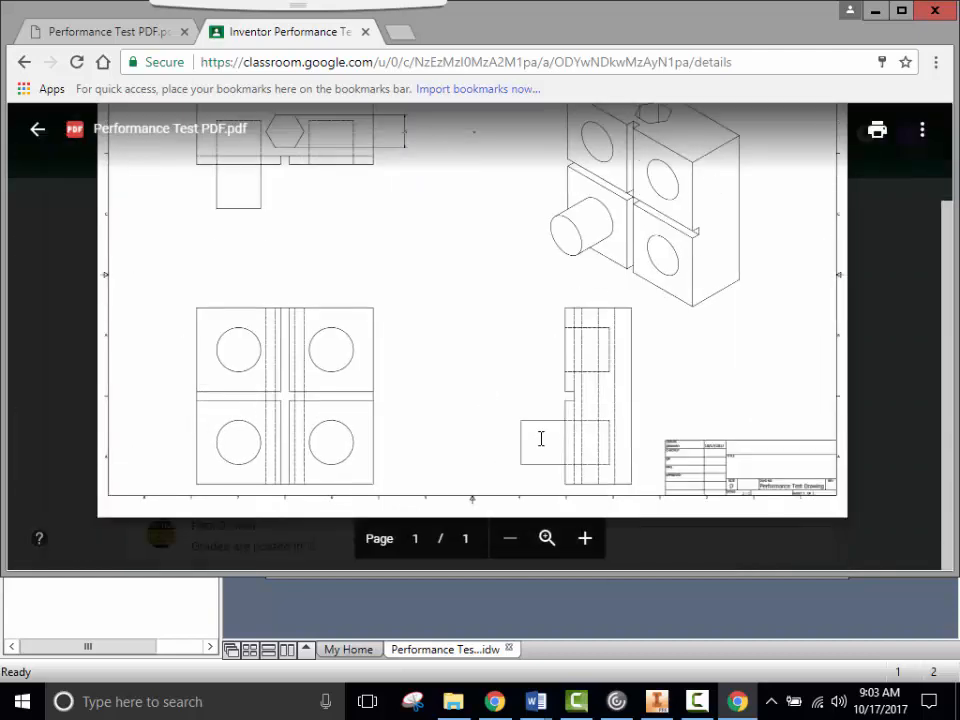
pyautogui.scroll(3, 541, 438)
pyautogui.scroll(-3, 540, 436)
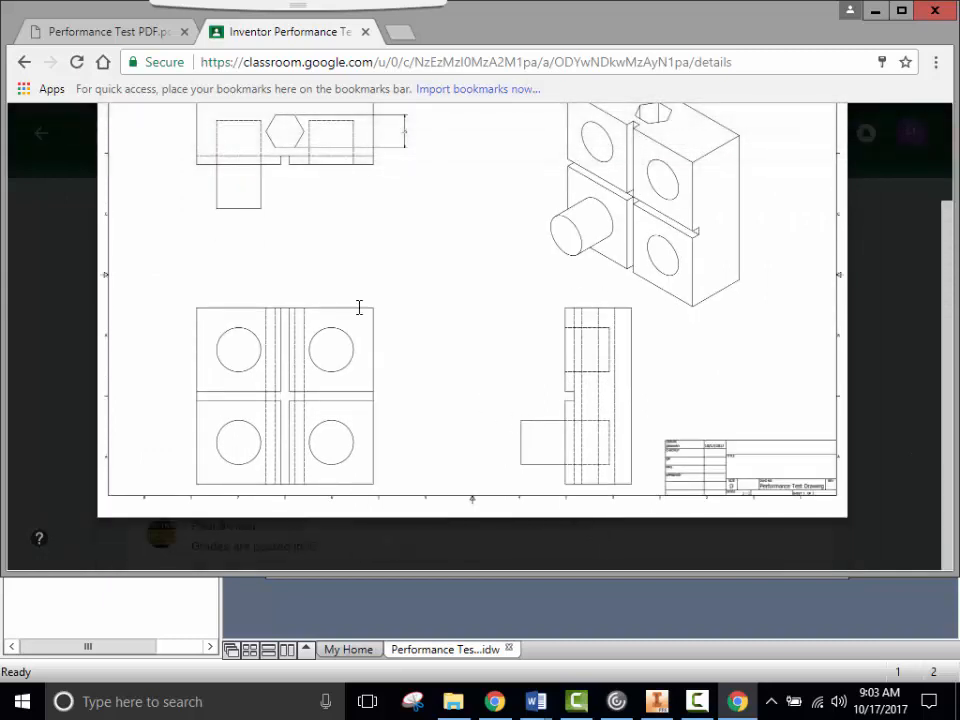
pyautogui.scroll(3, 404, 315)
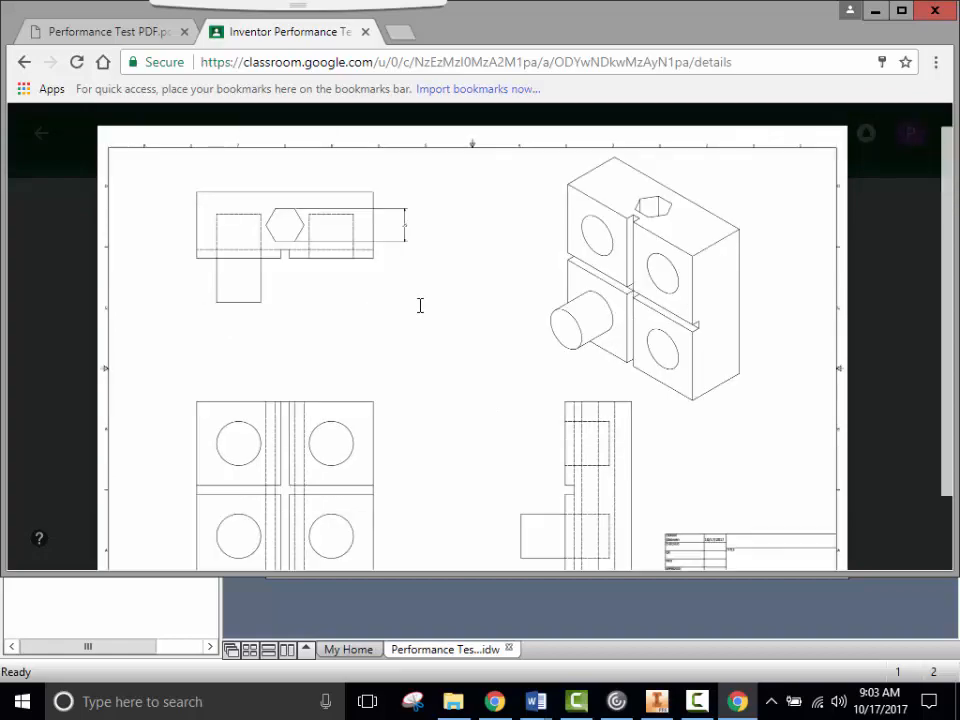